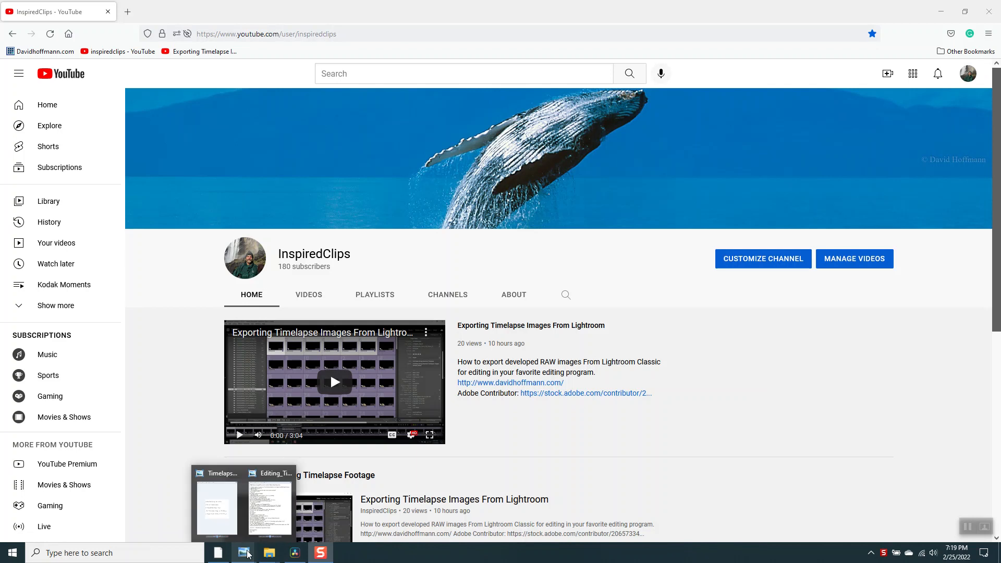
# Step: Bring up the Timelapse_Workflow.jpg and Editing_Timelapse_Footage_in_DaVinci_Resolve.jpg images and read the workflow notes
pyautogui.click(216, 500)
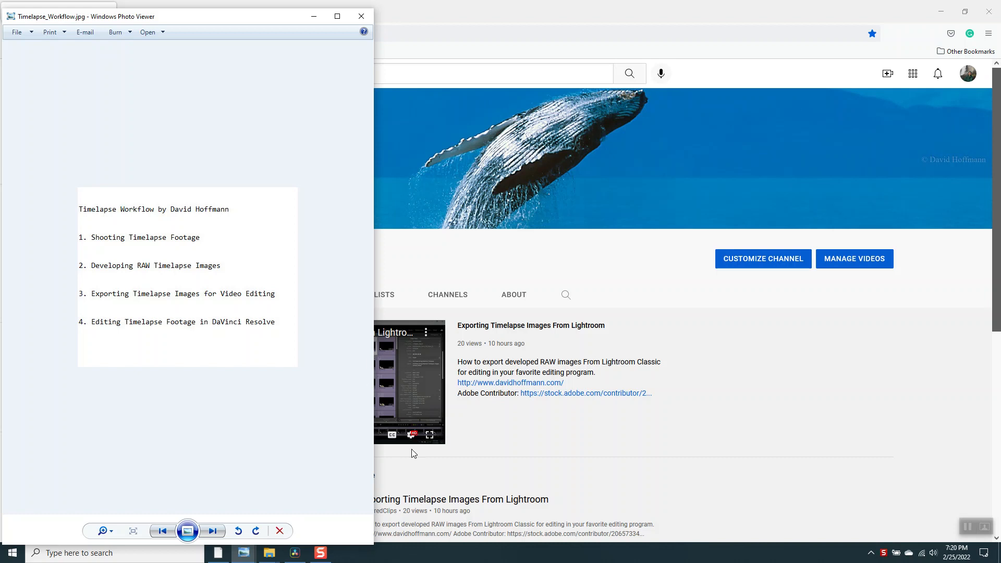
pyautogui.moveTo(245, 552)
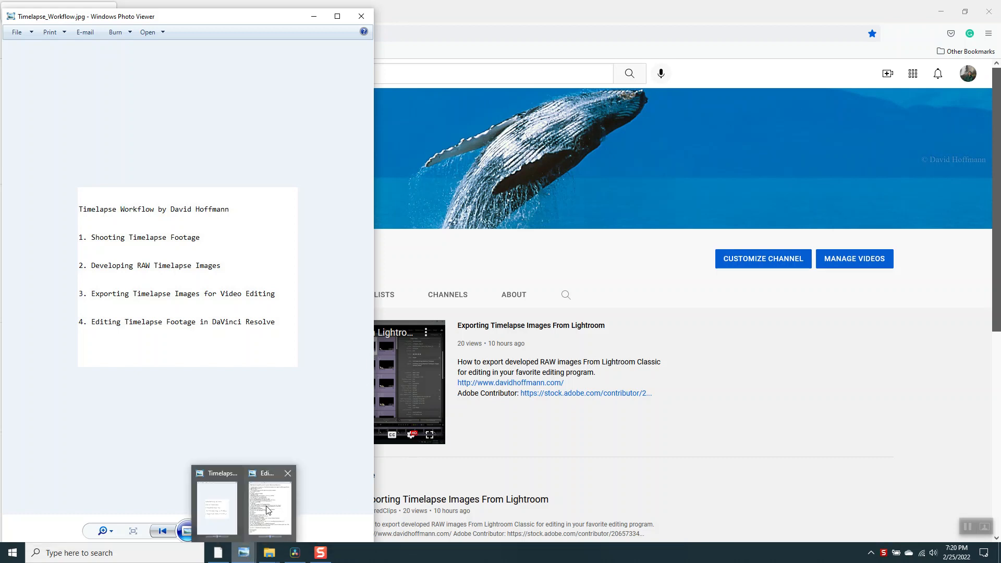
pyautogui.click(266, 508)
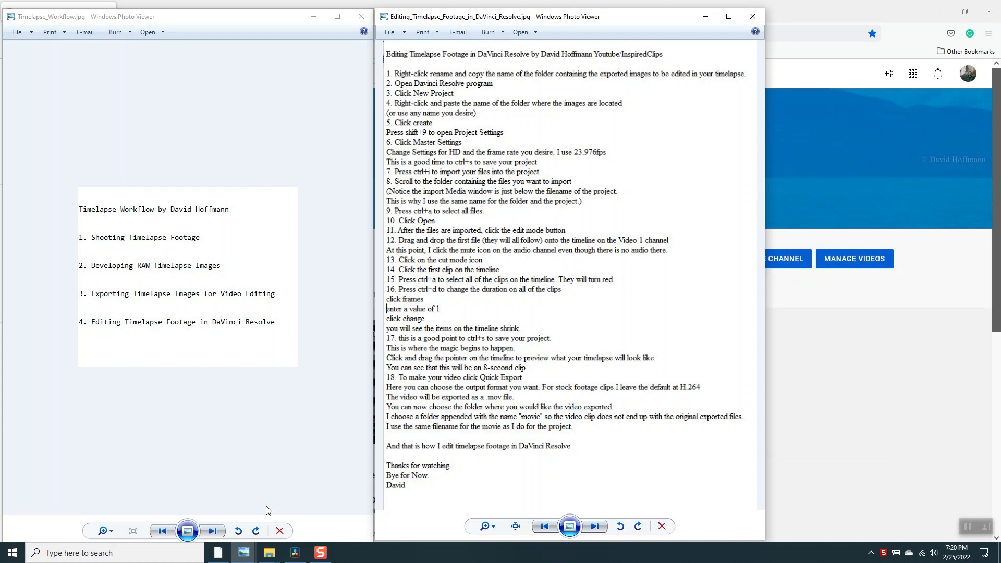
pyautogui.moveTo(272, 558)
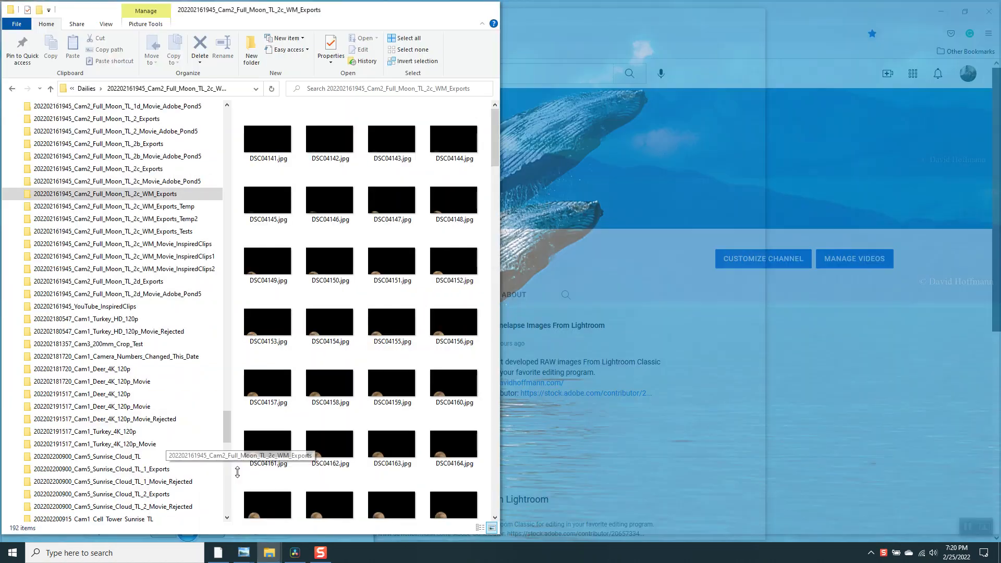
pyautogui.click(240, 493)
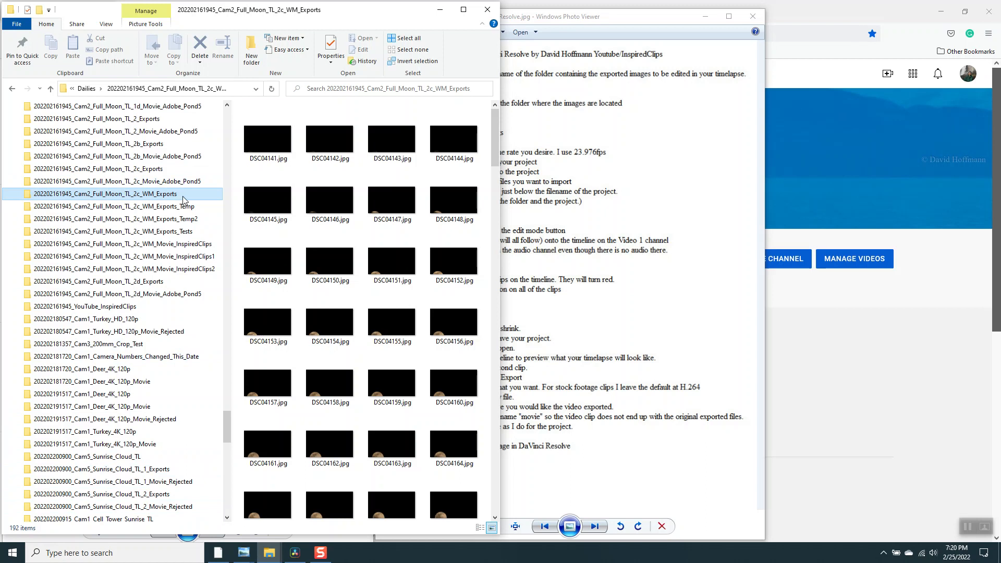
pyautogui.rightClick(139, 195)
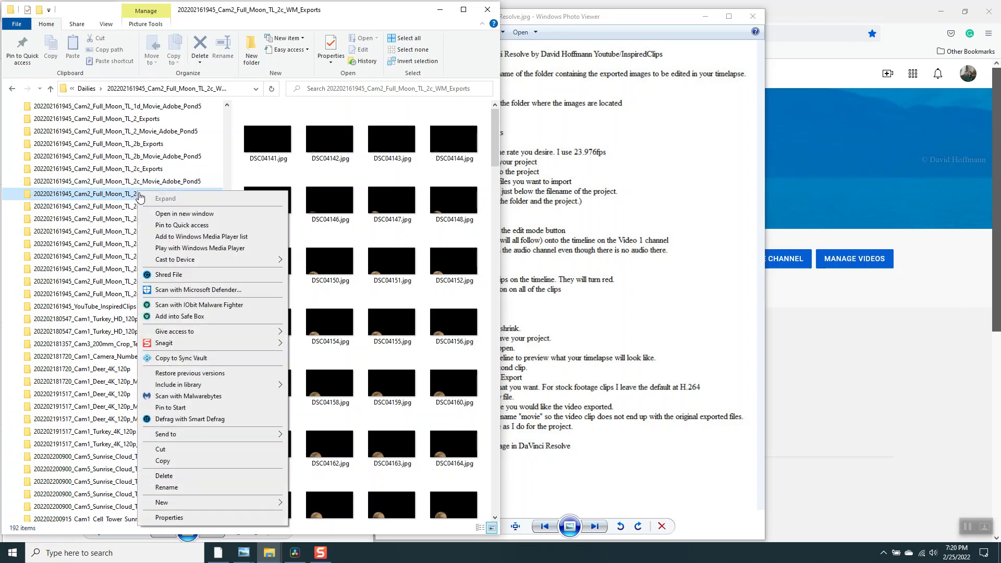
pyautogui.click(167, 488)
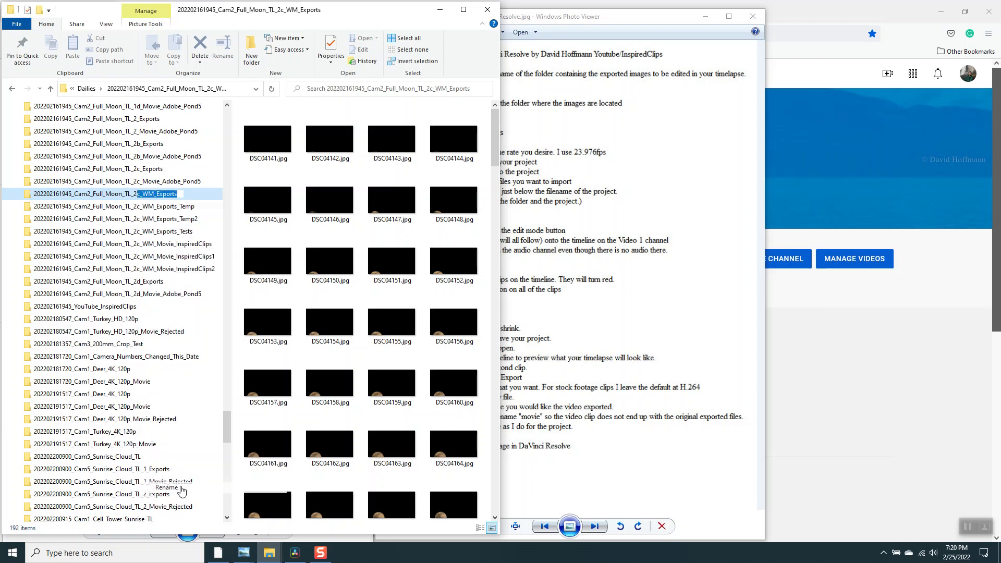
pyautogui.click(154, 194)
pyautogui.moveTo(154, 195); pyautogui.dragTo(32, 195)
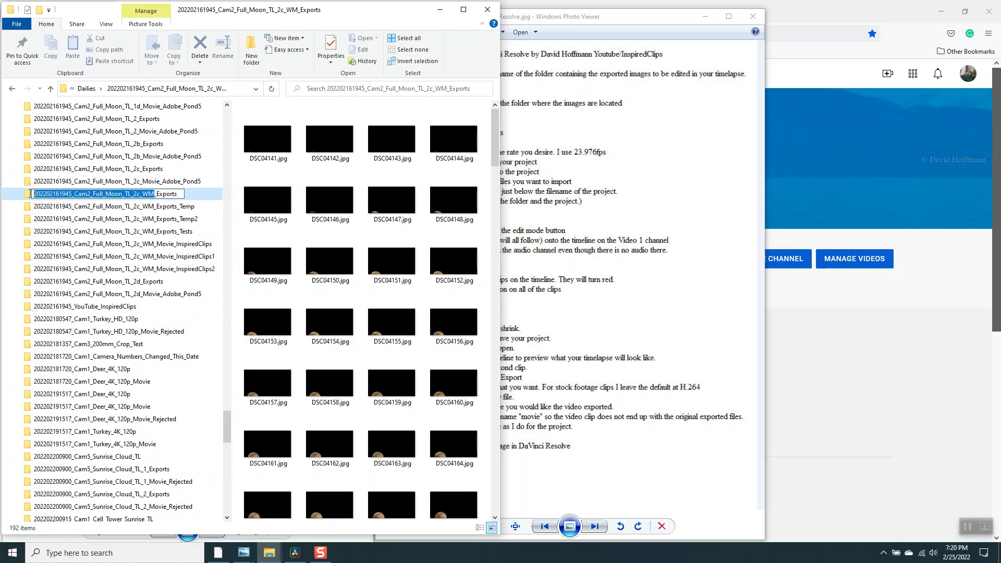
pyautogui.rightClick(93, 191)
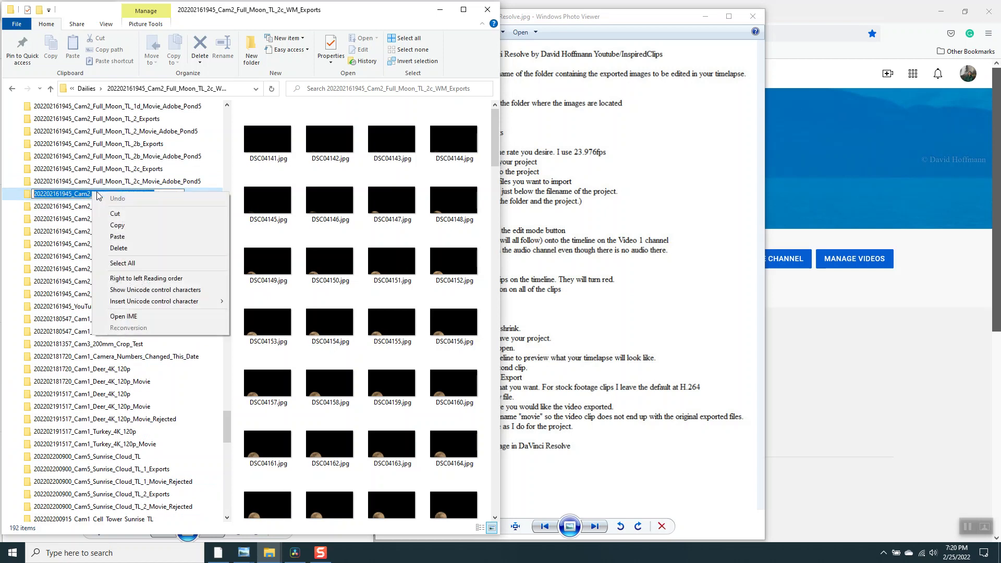
pyautogui.click(116, 226)
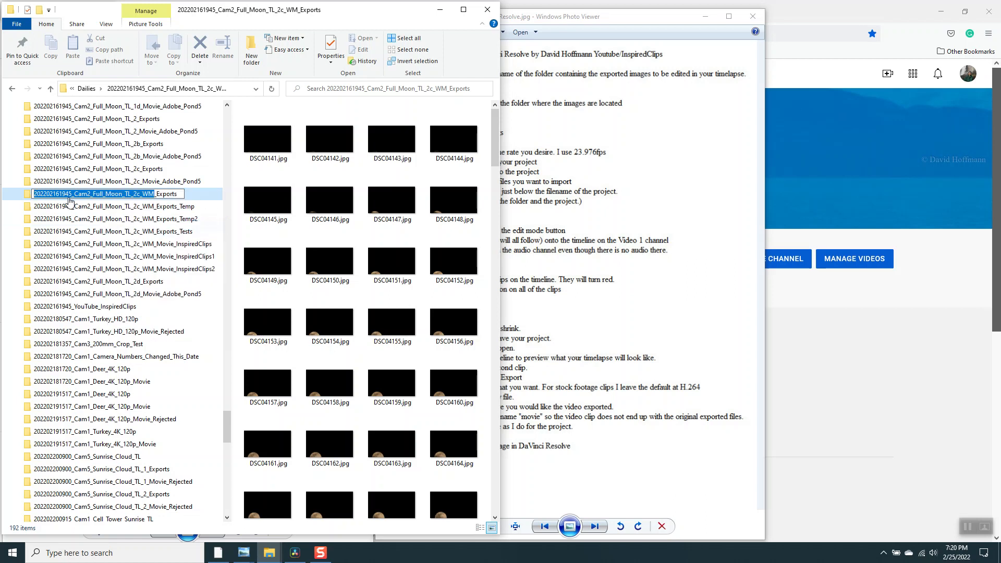
pyautogui.click(27, 195)
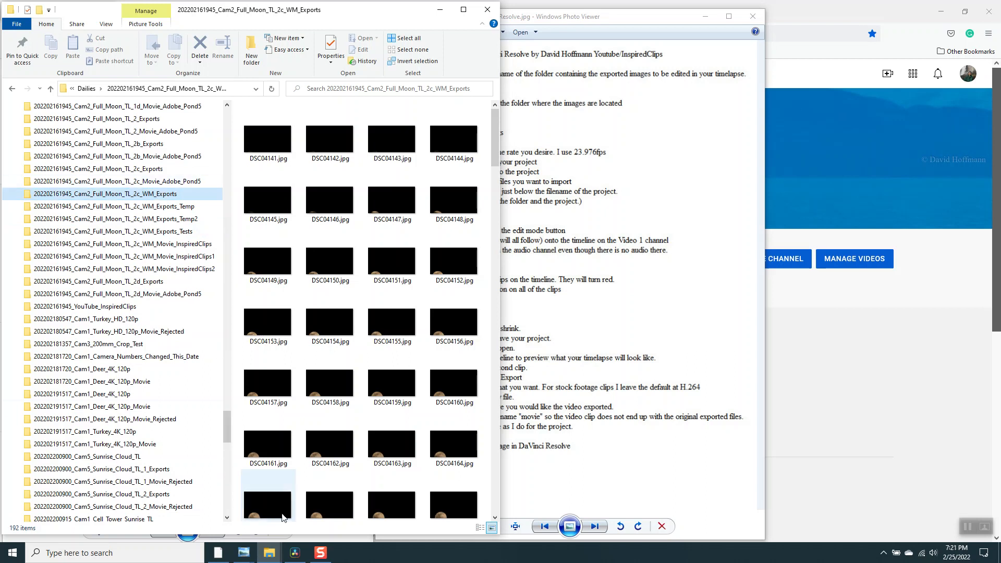
pyautogui.moveTo(272, 558)
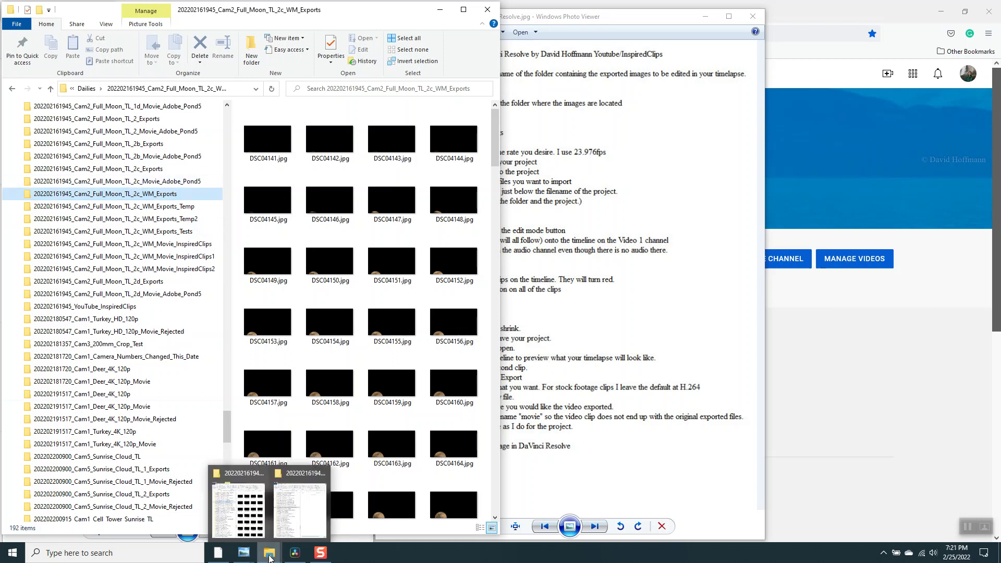
pyautogui.click(296, 557)
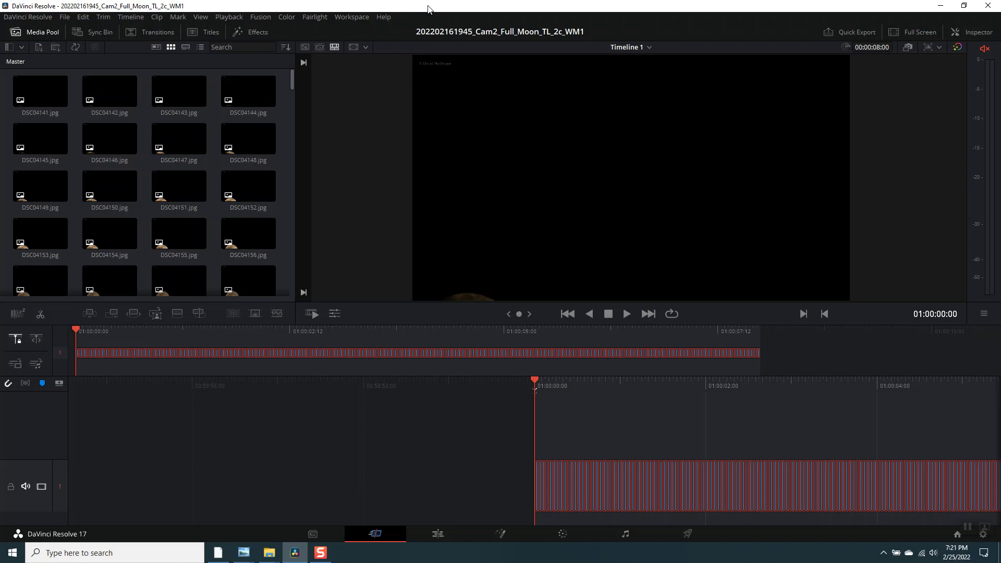
pyautogui.hotkey('shift', '1')
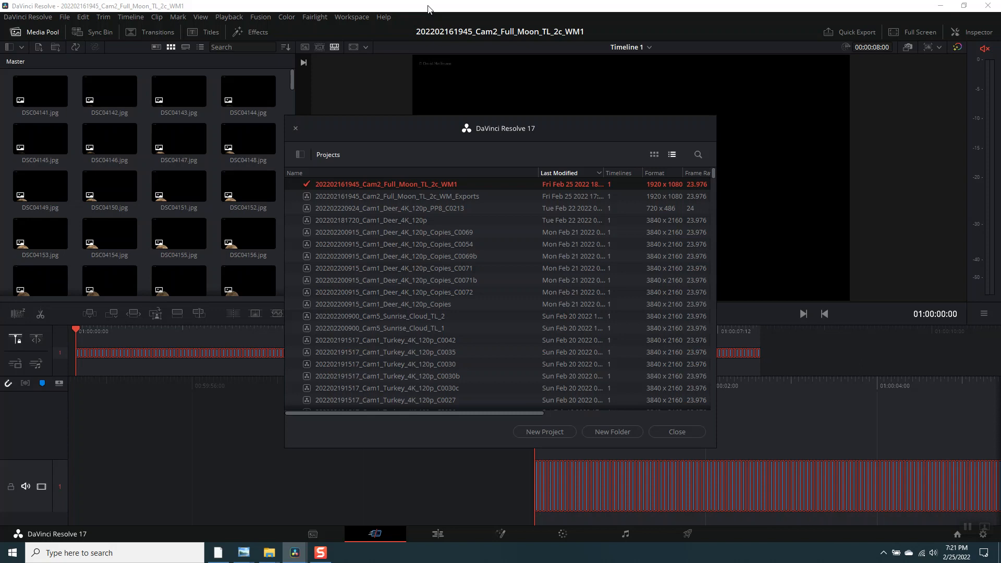
pyautogui.click(552, 432)
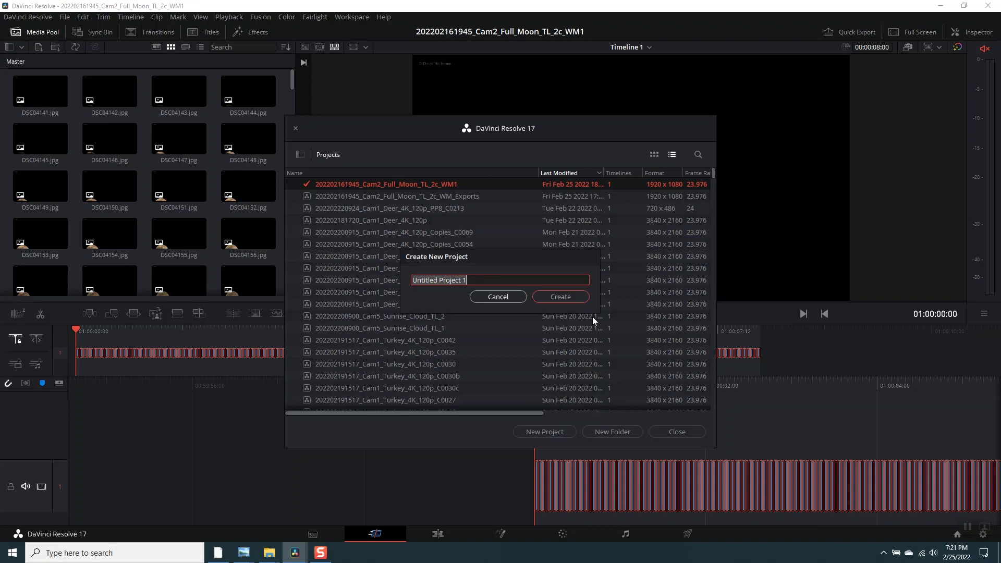
pyautogui.rightClick(450, 281)
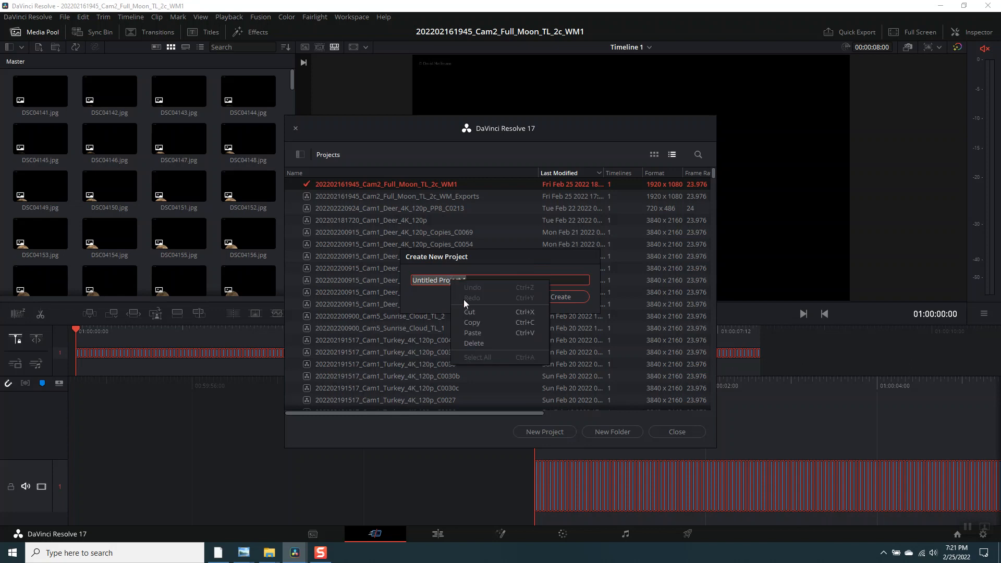
pyautogui.click(474, 335)
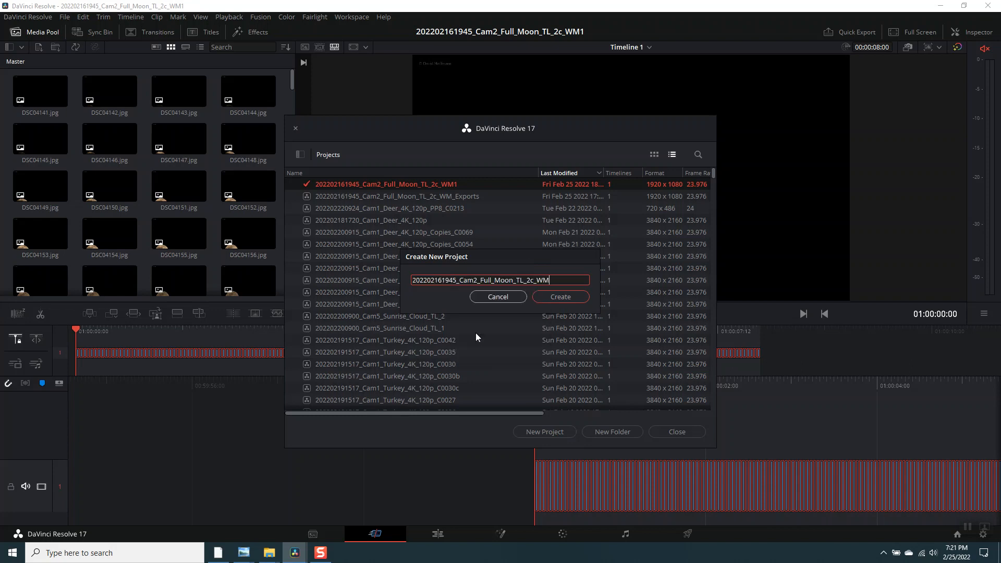
pyautogui.click(574, 298)
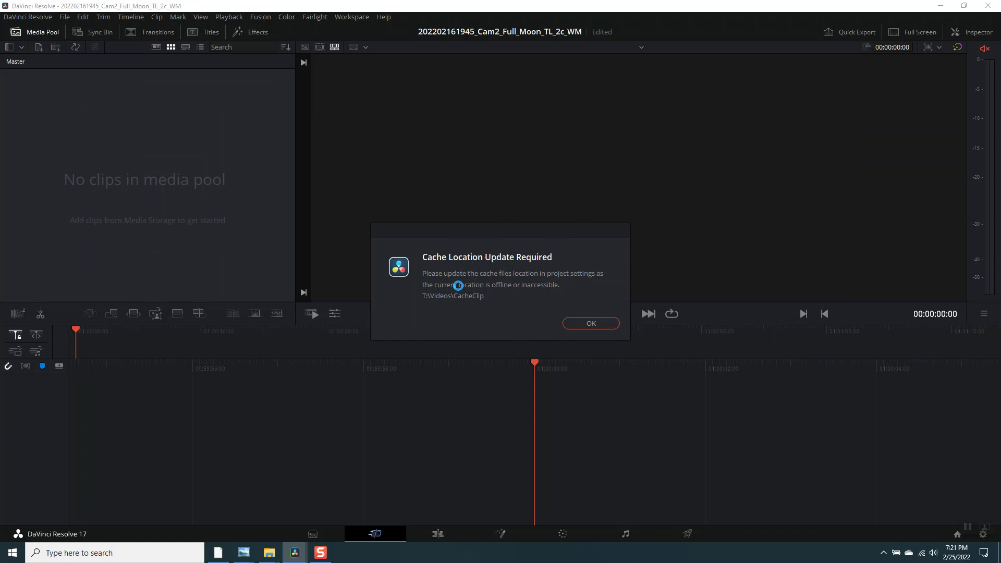
# Step: Dismiss the cache, stills and capture location notices for the new project
pyautogui.click(596, 324)
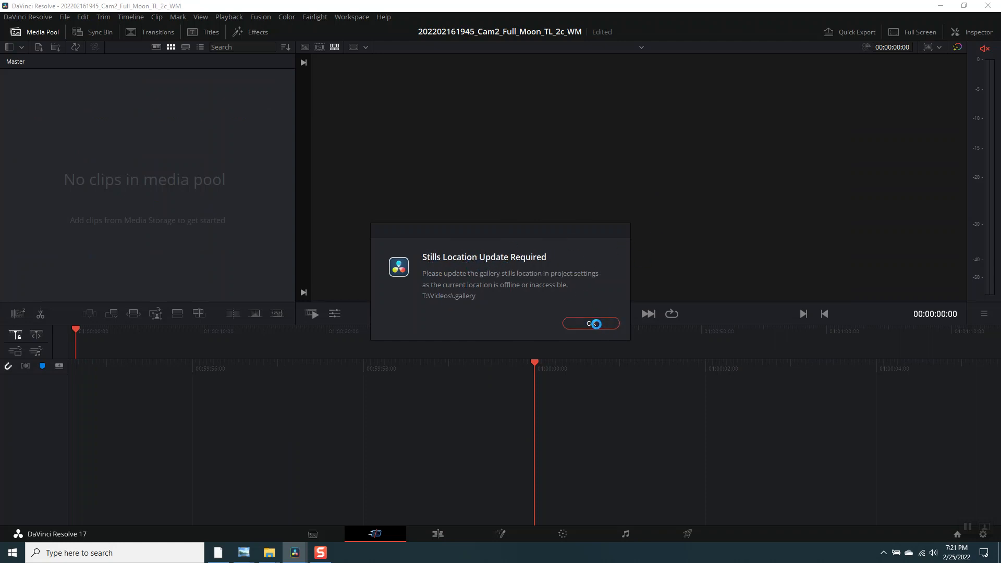
pyautogui.click(596, 324)
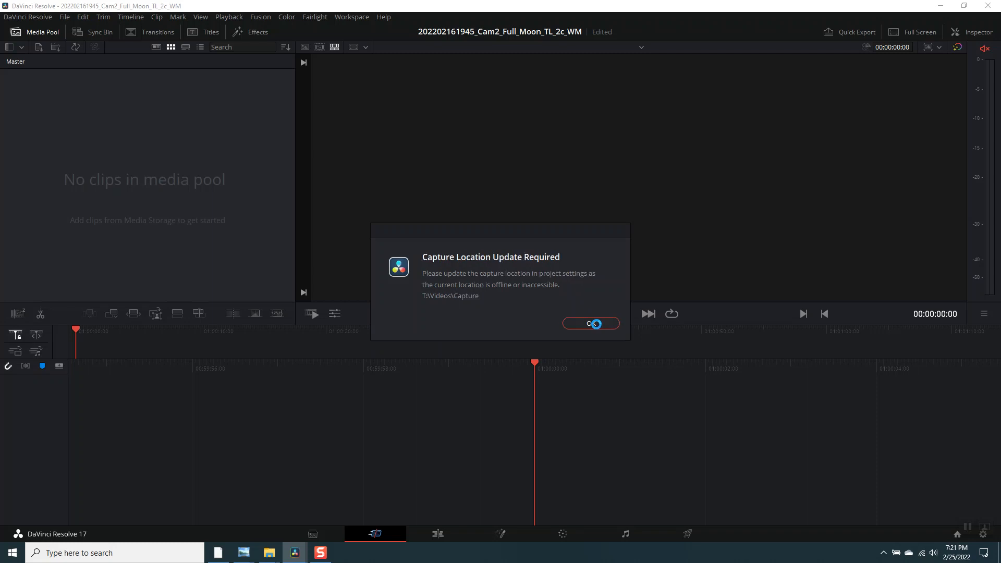
pyautogui.click(596, 324)
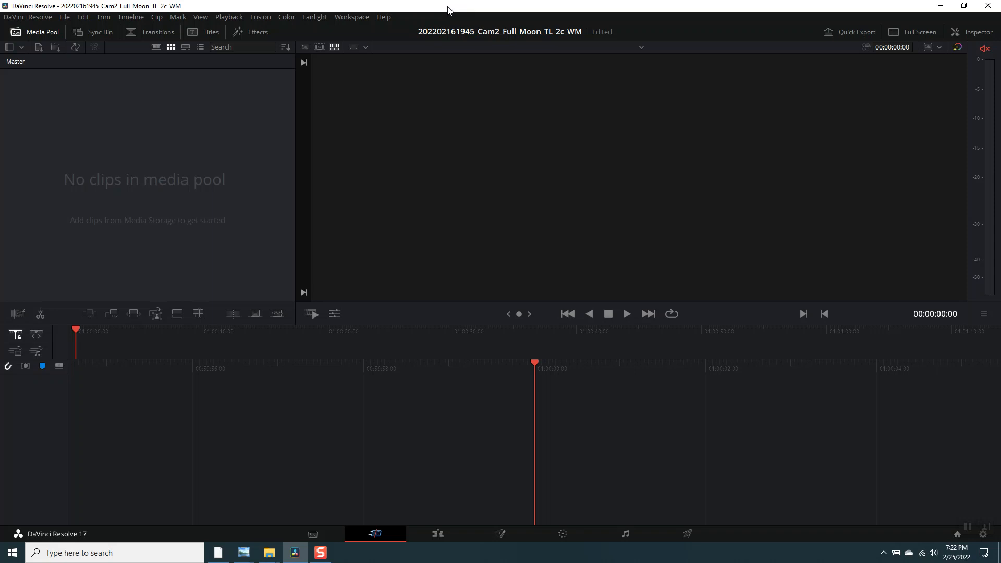
# Step: Open the project settings and review the presets list and the master settings, including timeline format and working folders
pyautogui.hotkey('shift', '9')
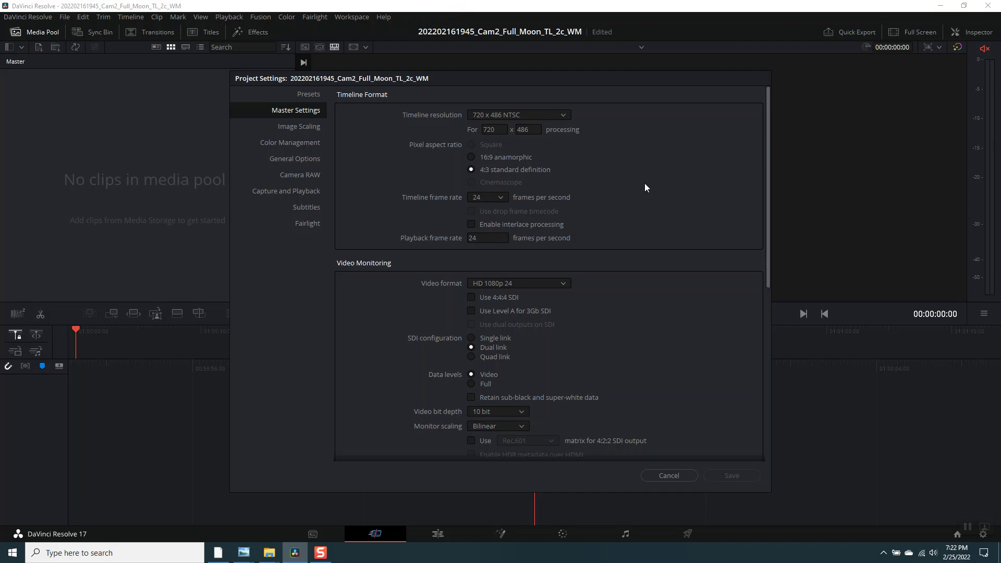
pyautogui.click(313, 94)
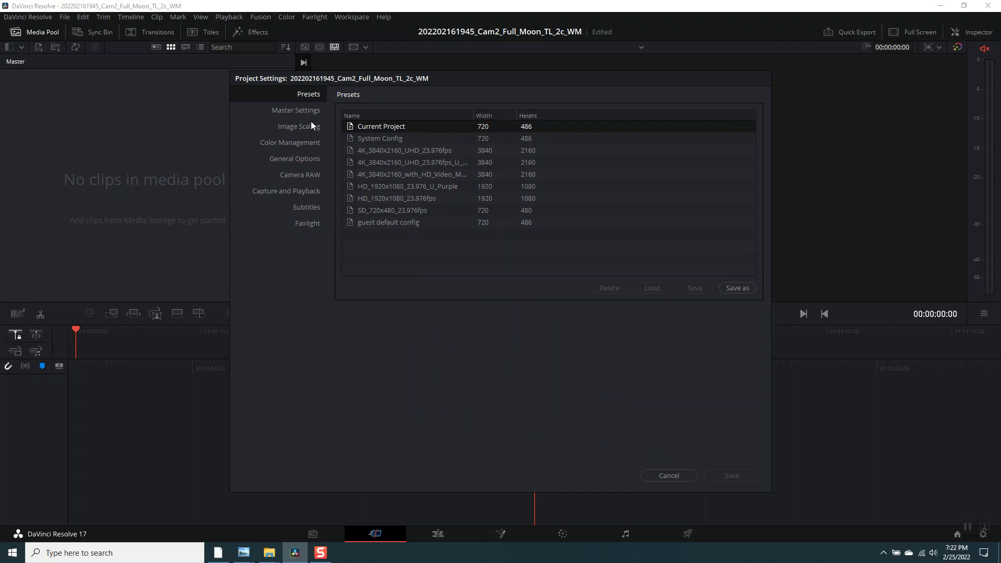
pyautogui.click(309, 110)
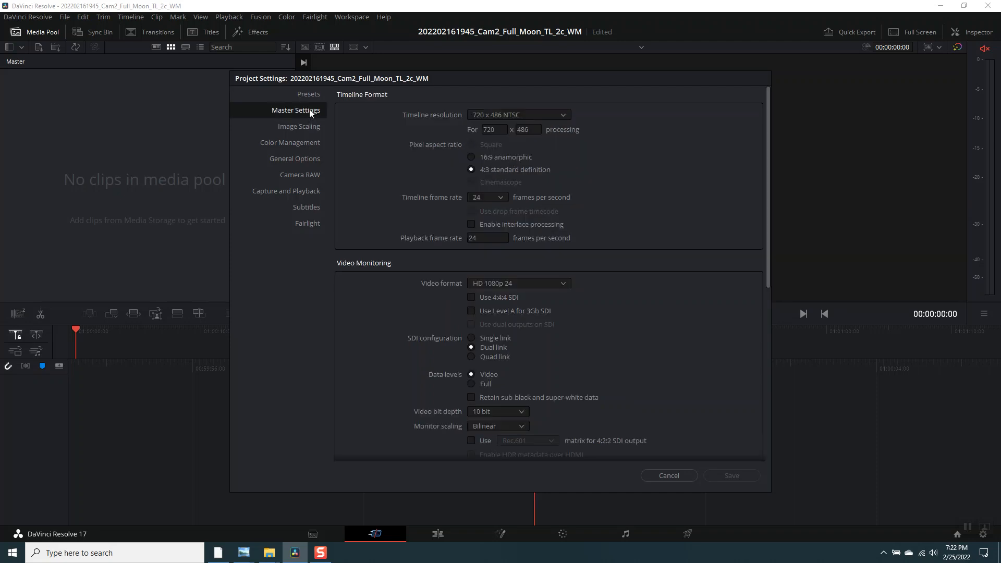
pyautogui.click(560, 118)
pyautogui.click(641, 161)
pyautogui.scroll(-8, 618, 274)
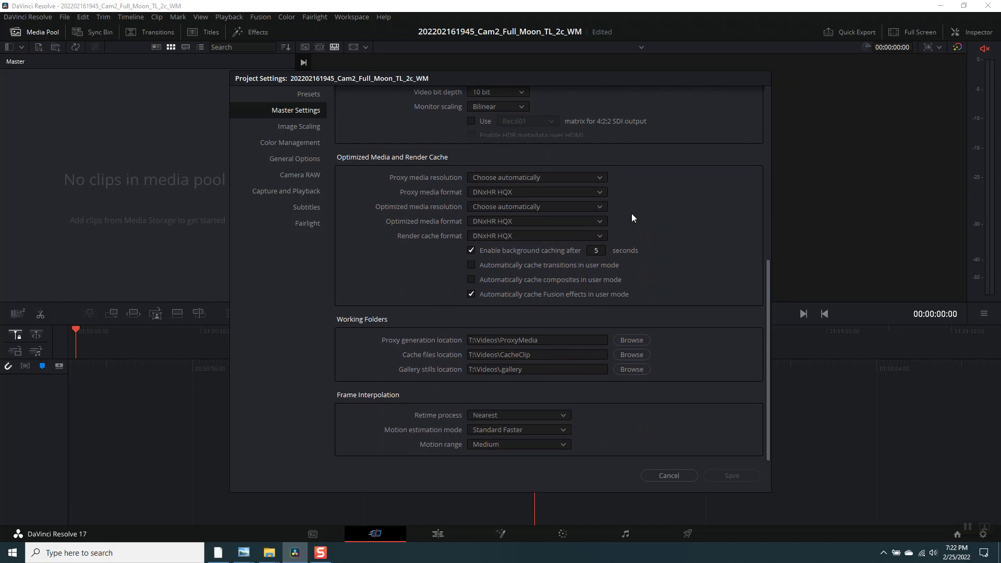
pyautogui.scroll(5, 633, 218)
pyautogui.scroll(-5, 660, 252)
pyautogui.scroll(5, 662, 255)
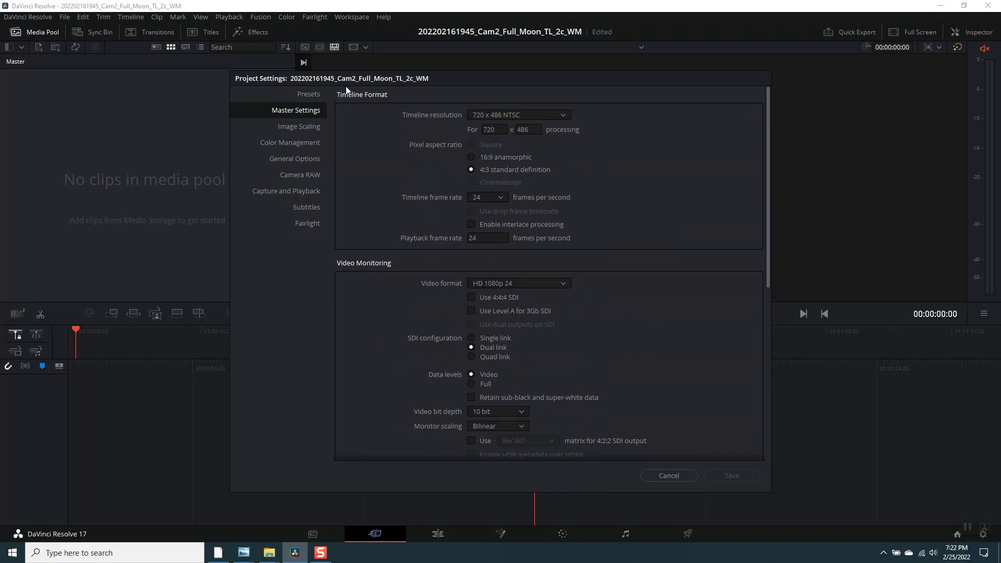
# Step: Load the HD_1920x1080_23.976_U_Purple preset into the current project and update the gallery path
pyautogui.click(311, 94)
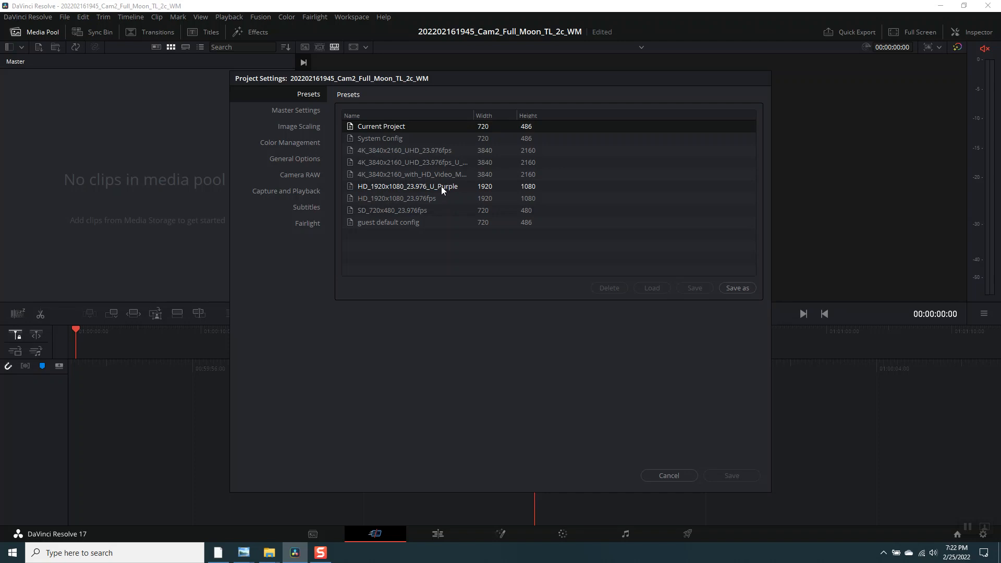
pyautogui.click(441, 186)
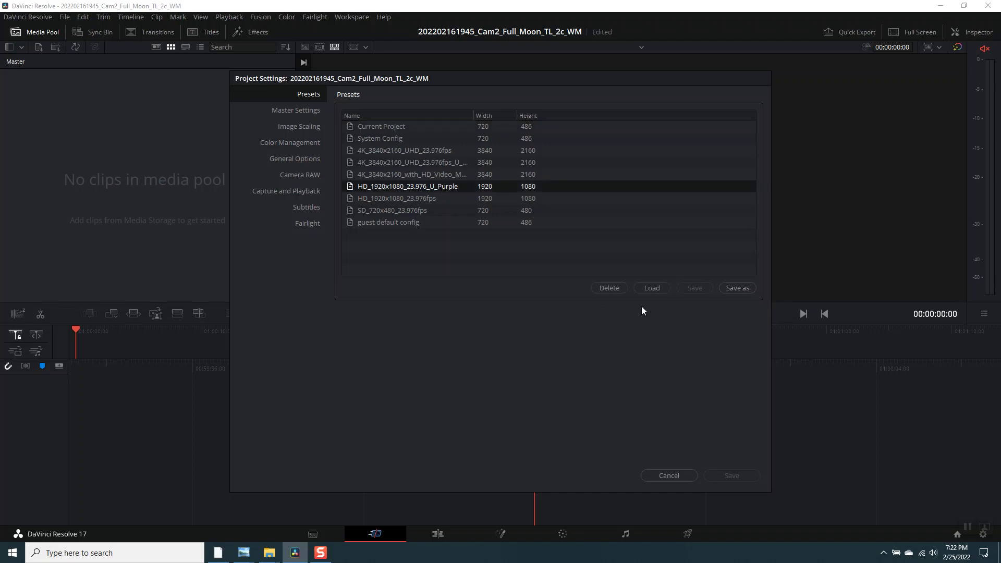
pyautogui.click(652, 288)
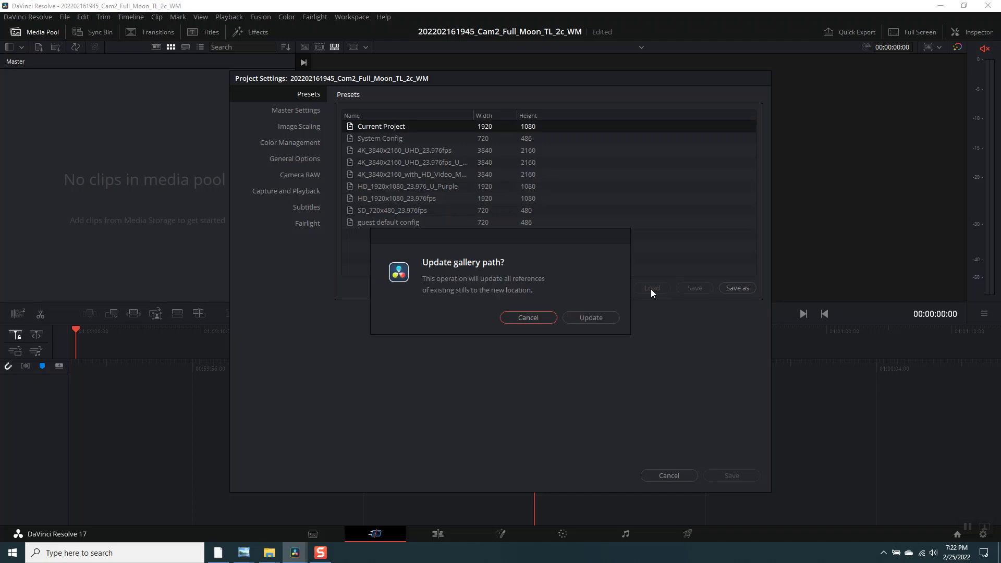
pyautogui.click(591, 317)
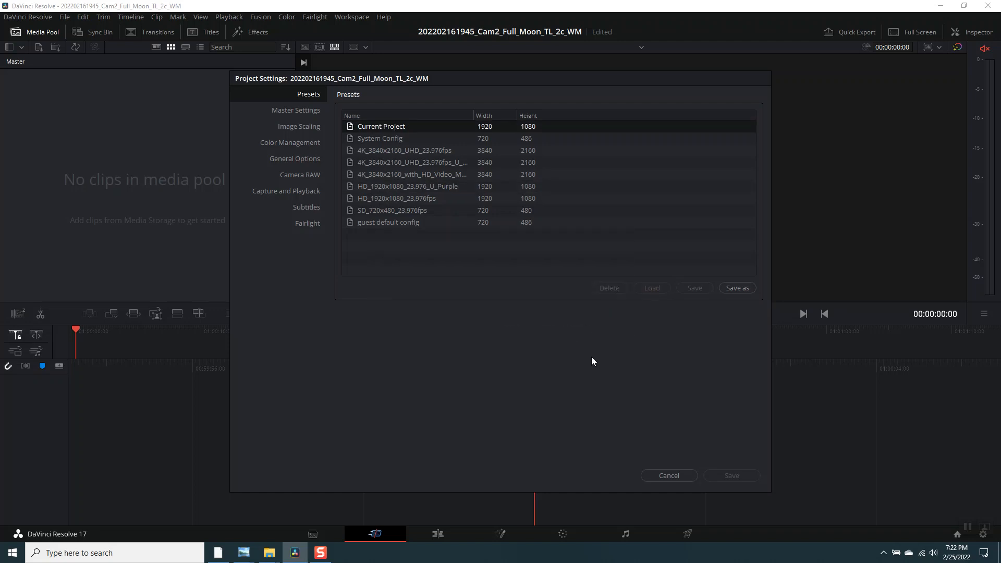
# Step: Check the timeline format, frame rate and working folders in the master settings, and close the project settings
pyautogui.click(305, 111)
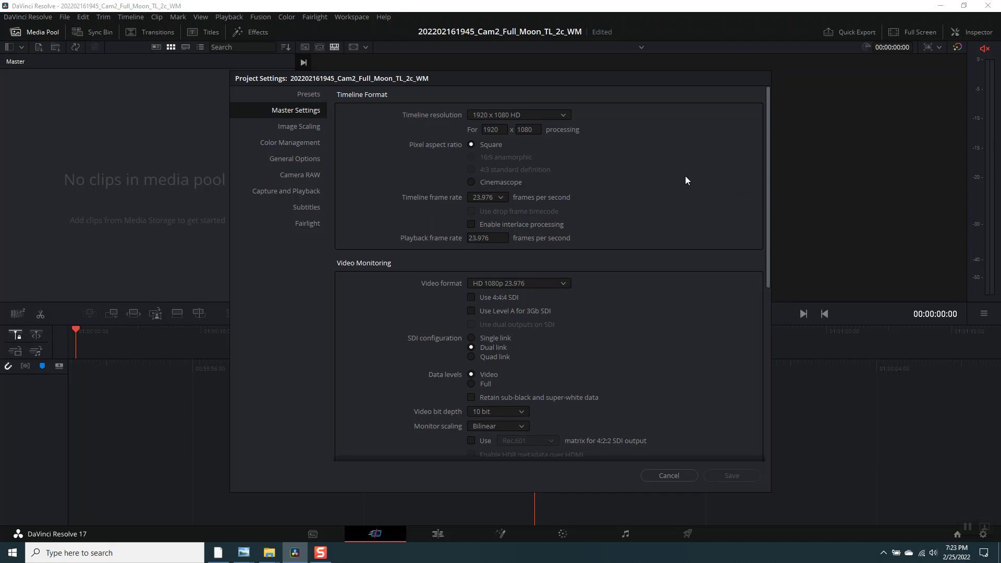
pyautogui.scroll(-8, 703, 190)
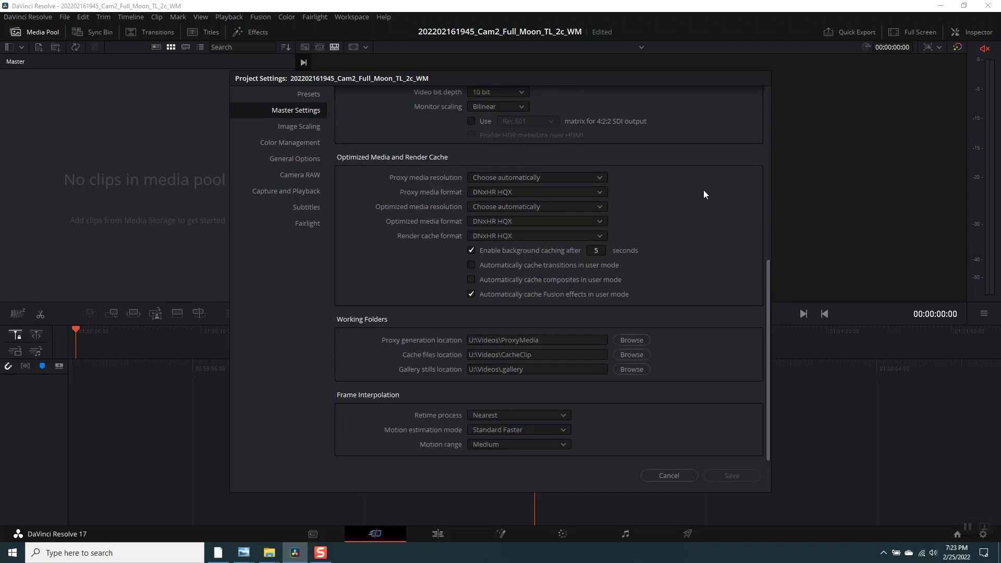
pyautogui.scroll(2, 708, 195)
pyautogui.scroll(-2, 708, 195)
pyautogui.scroll(8, 668, 299)
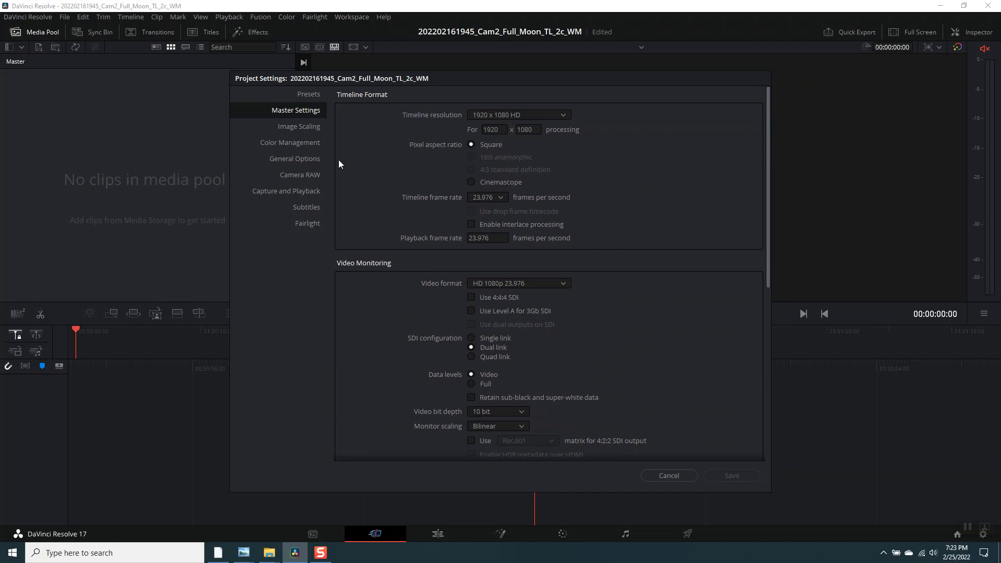
pyautogui.click(670, 477)
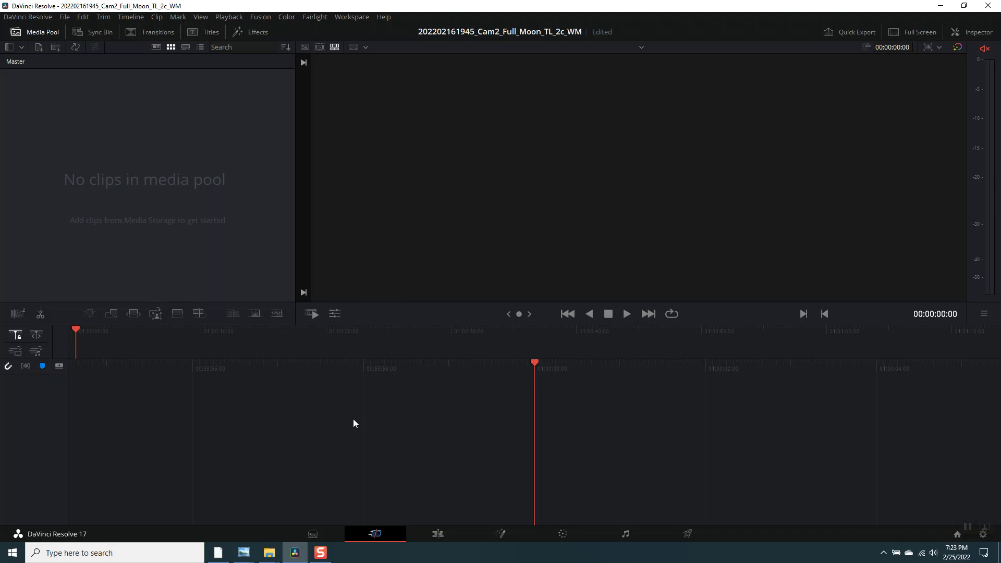
pyautogui.hotkey('ctrl', 's')
pyautogui.hotkey('ctrl', 'i')
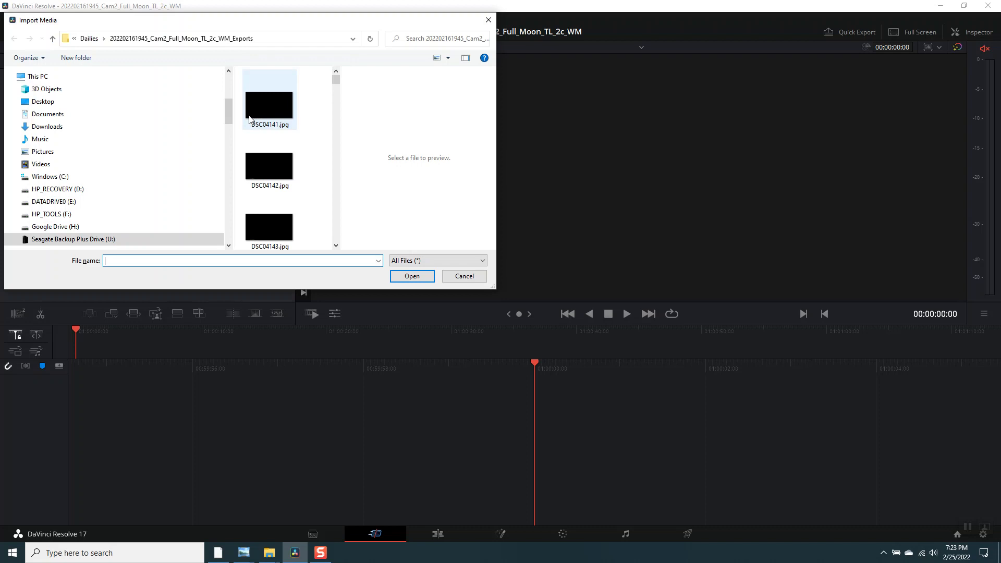
pyautogui.click(14, 239)
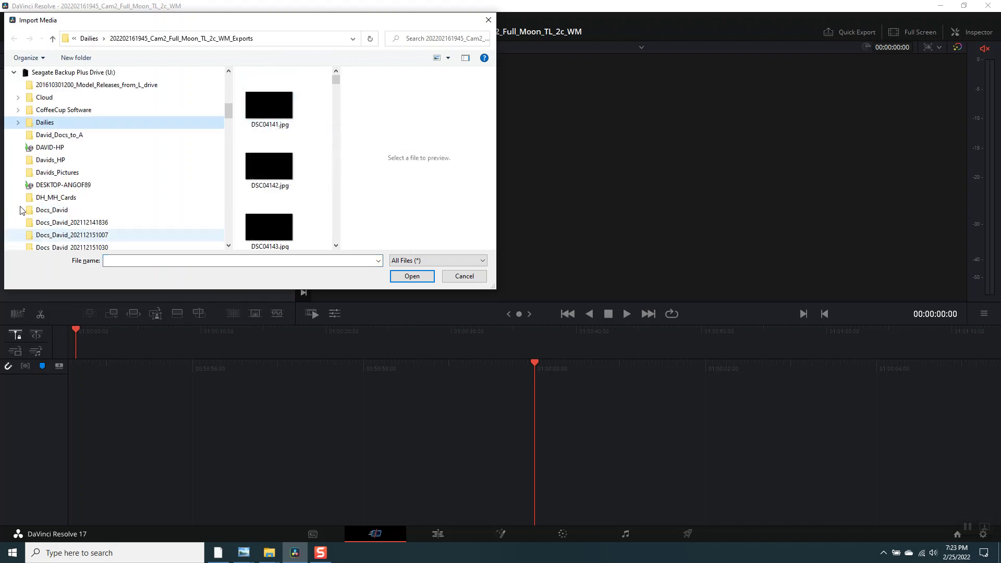
pyautogui.click(18, 124)
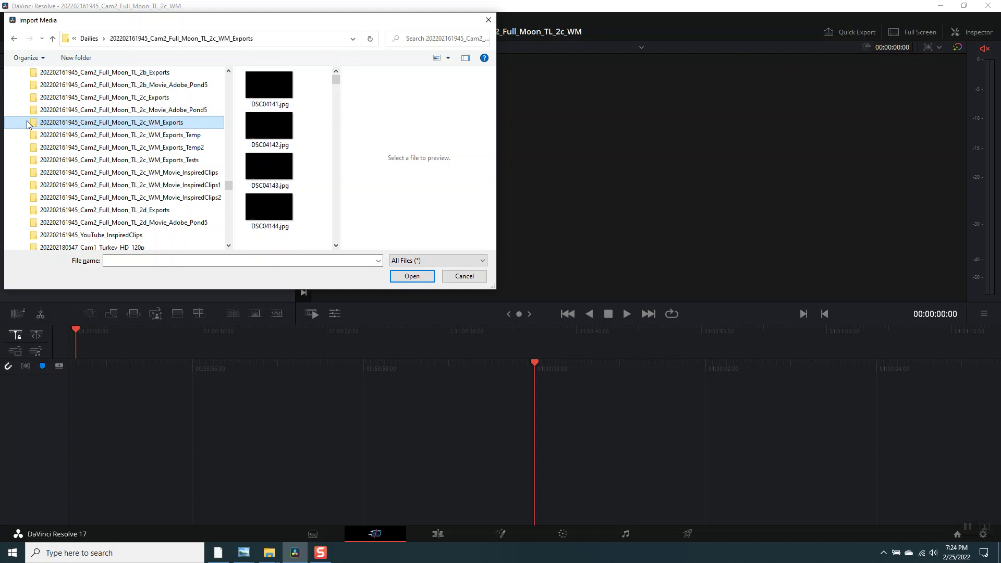
pyautogui.hotkey('ctrl', 'a')
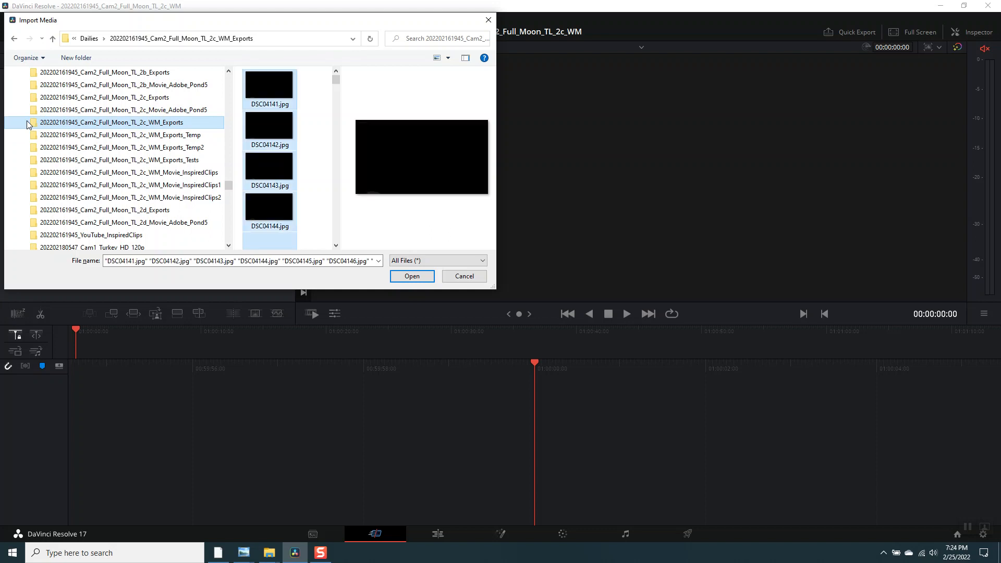
pyautogui.click(415, 277)
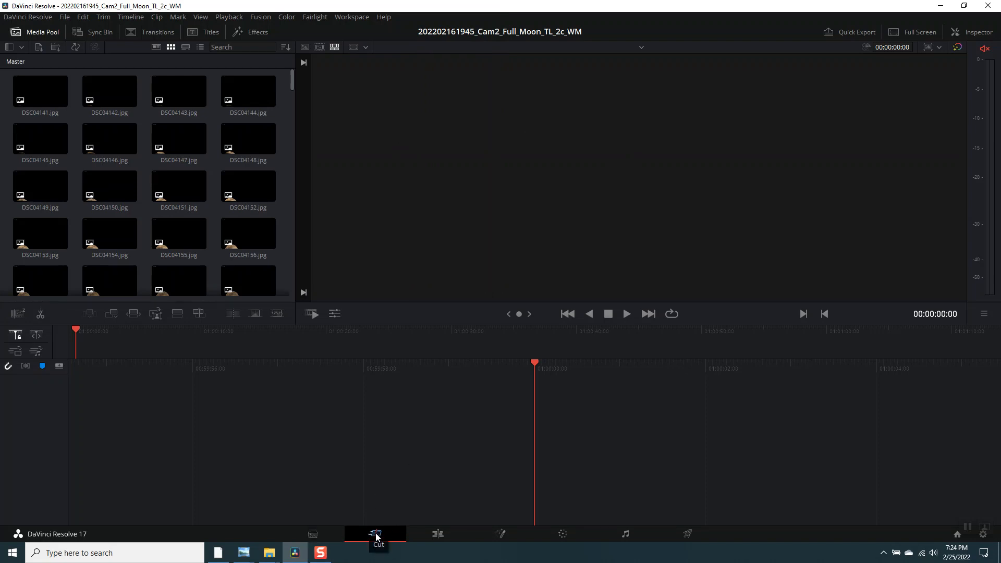
# Step: On the Edit page, select all the imported moon images and place them at the start of a new timeline
pyautogui.click(438, 537)
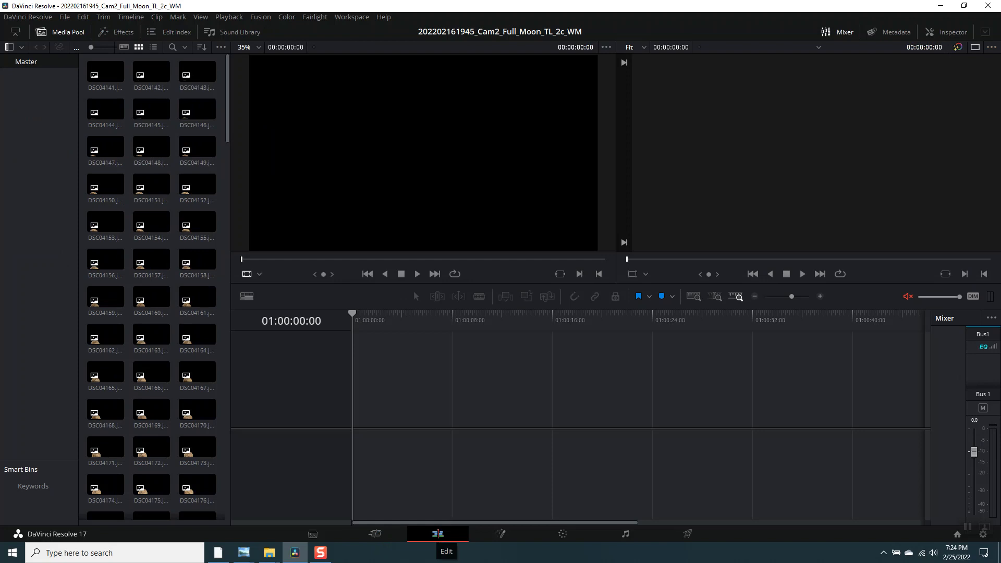
pyautogui.doubleClick(102, 76)
pyautogui.click(103, 76)
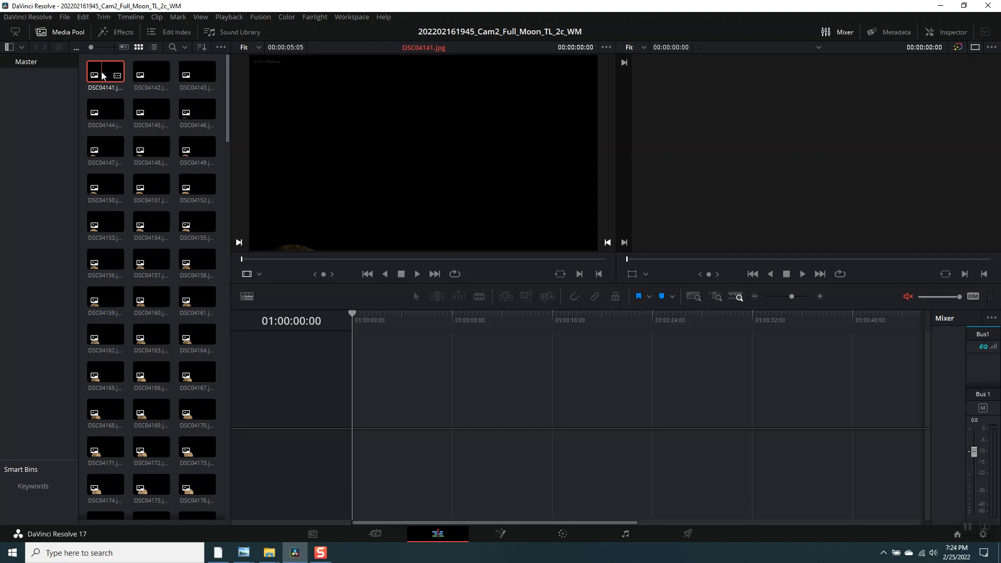
pyautogui.hotkey('ctrl', 'a')
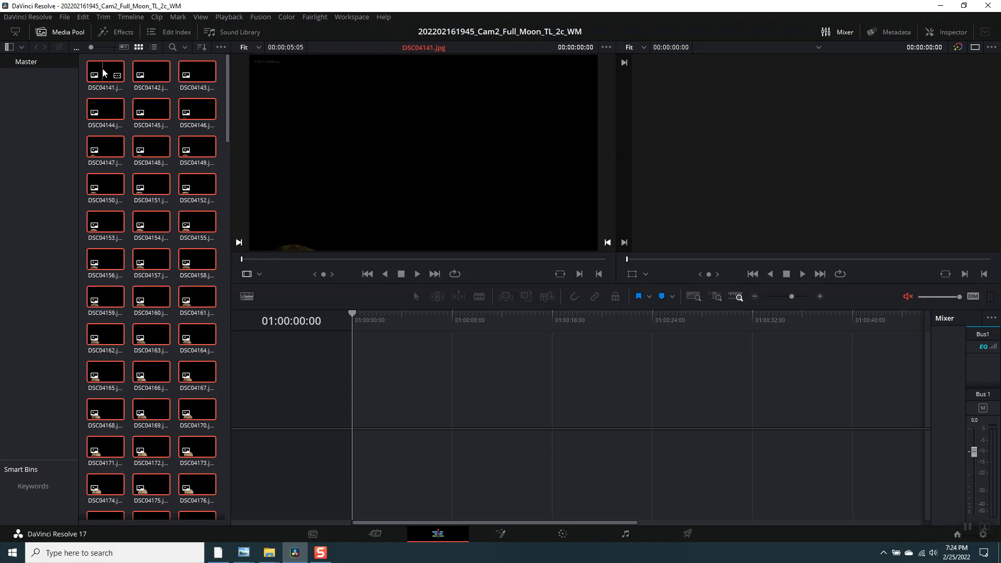
pyautogui.moveTo(104, 73); pyautogui.dragTo(358, 424)
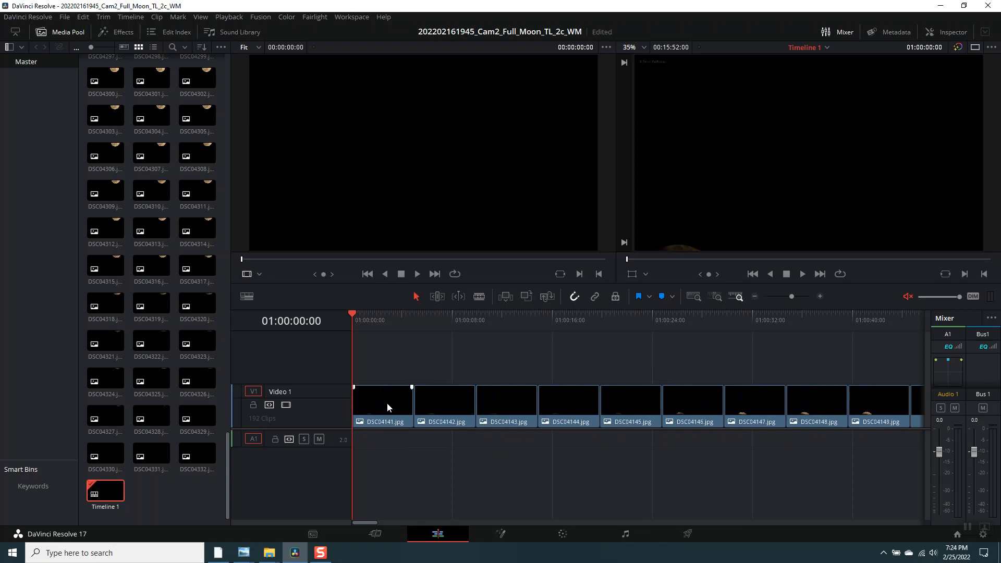
# Step: Mute audio track A1 of the timeline and save the project
pyautogui.click(320, 439)
pyautogui.hotkey('ctrl', 's')
# Step: On the Cut page, set the duration of all the timeline clips to 1 frame and save the project
pyautogui.click(376, 534)
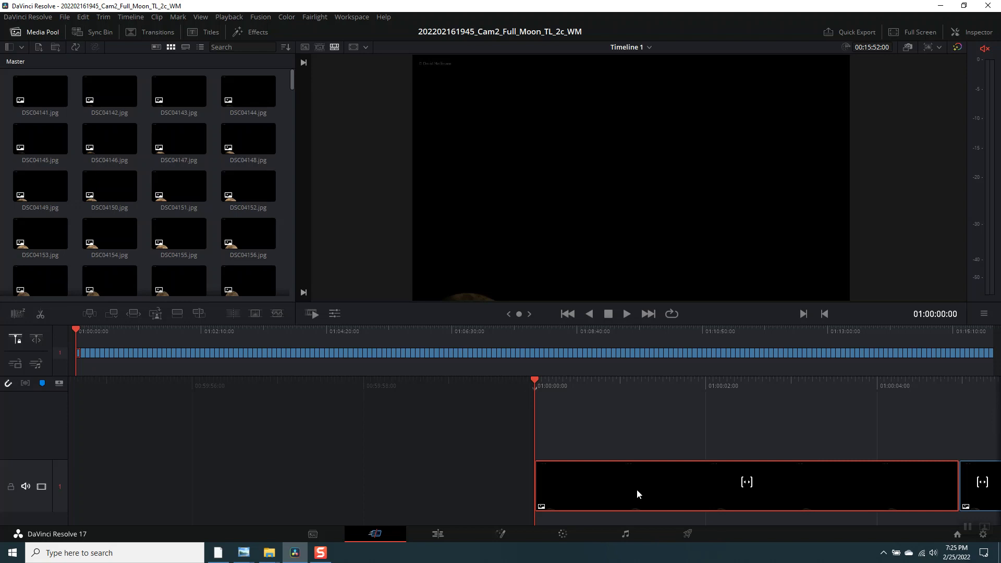
pyautogui.hotkey('ctrl', 'a')
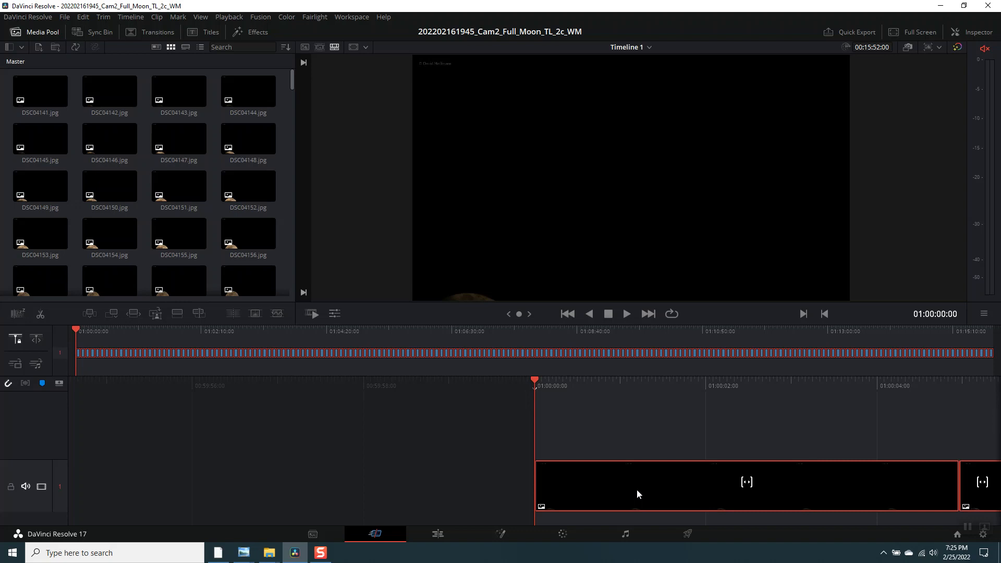
pyautogui.hotkey('ctrl', 'd')
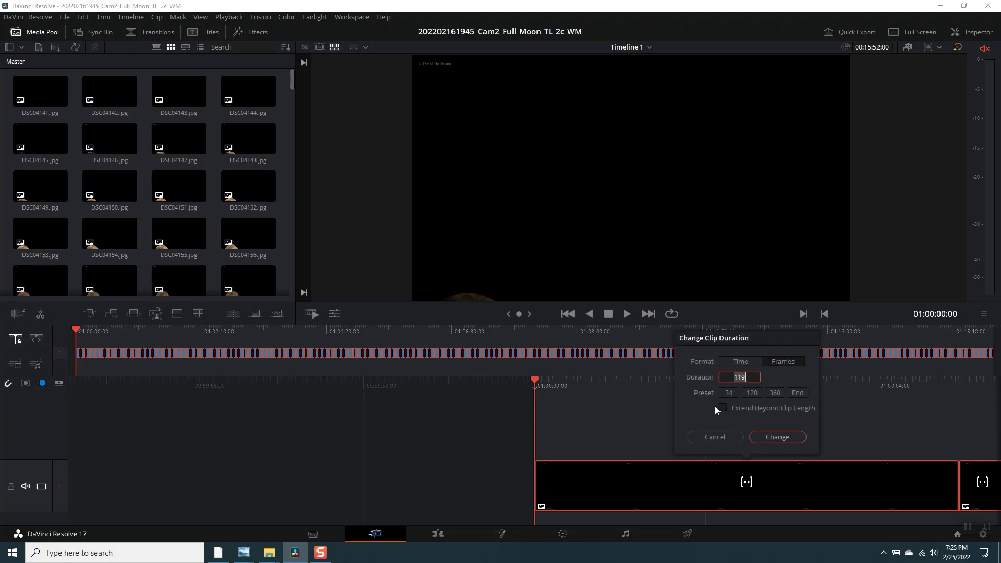
pyautogui.click(787, 363)
pyautogui.write('1')
pyautogui.click(777, 437)
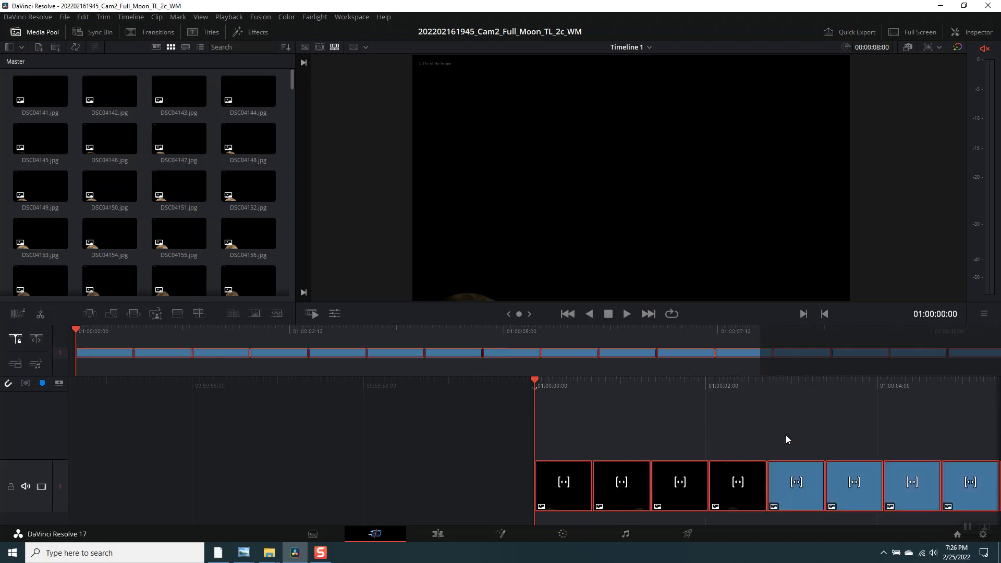
pyautogui.hotkey('ctrl', 's')
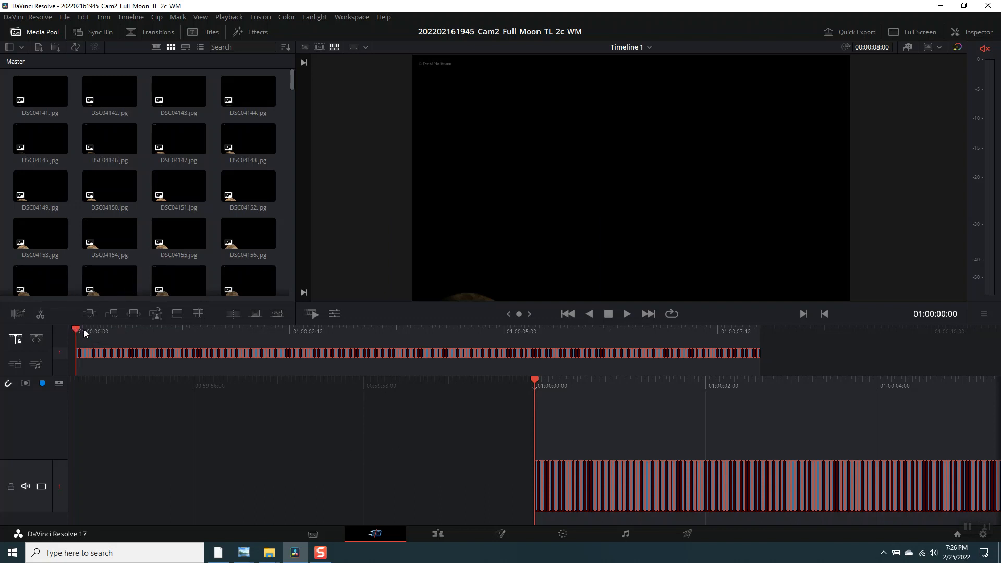
# Step: Scrub through the whole timelapse on the timeline and return the playhead to the start
pyautogui.moveTo(76, 332); pyautogui.dragTo(448, 340)
pyautogui.moveTo(523, 340); pyautogui.dragTo(825, 353)
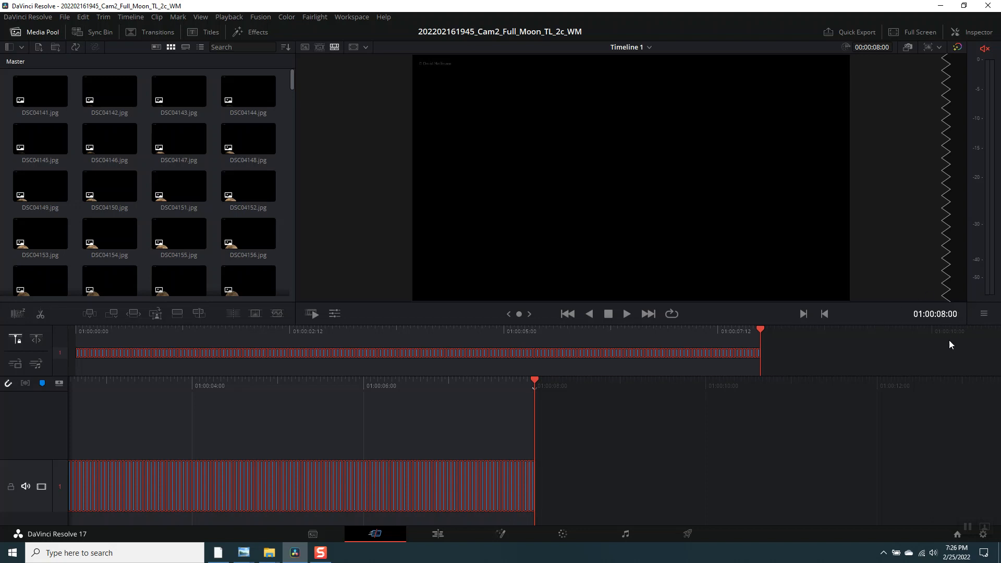
pyautogui.moveTo(760, 330); pyautogui.dragTo(67, 339)
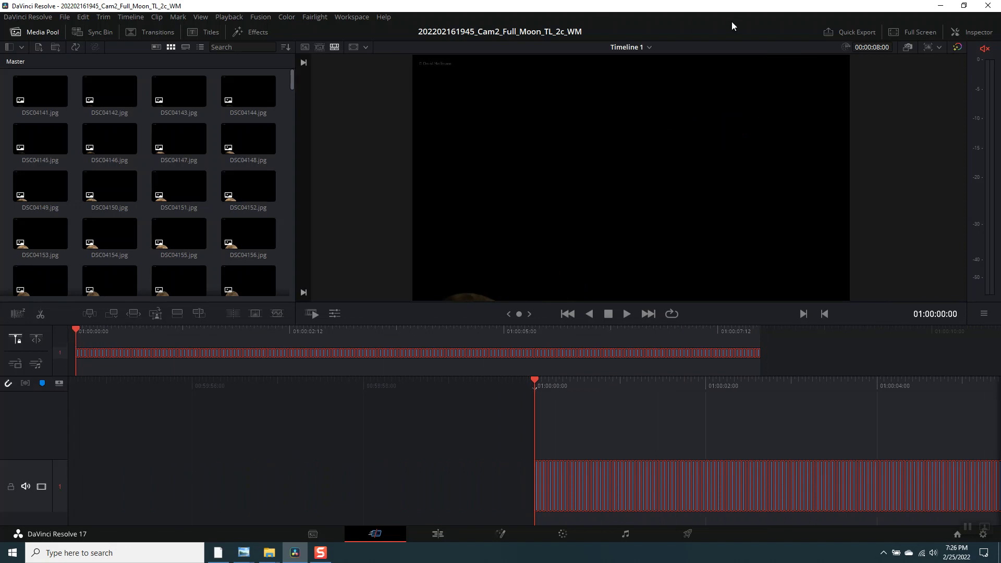
pyautogui.click(851, 32)
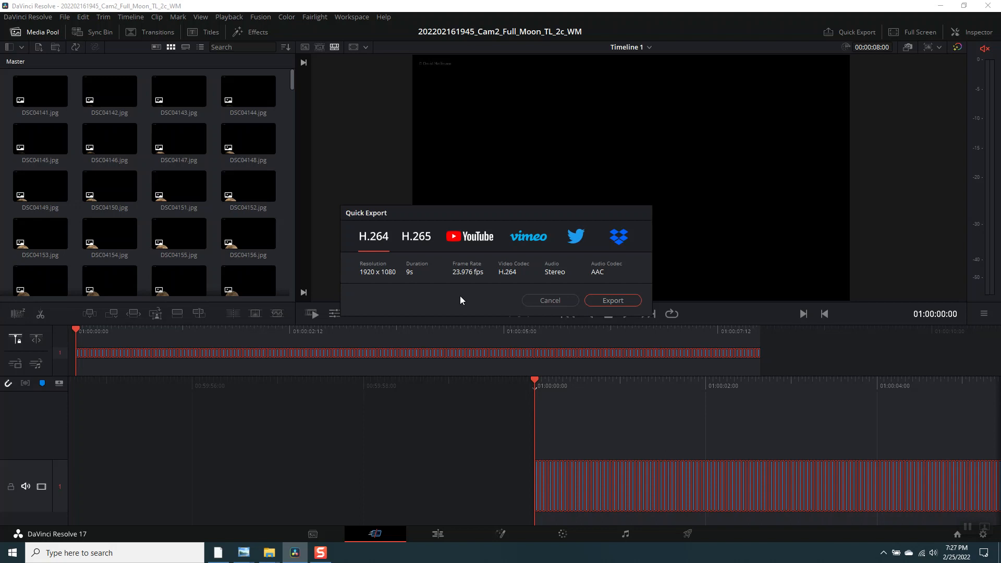
pyautogui.click(624, 301)
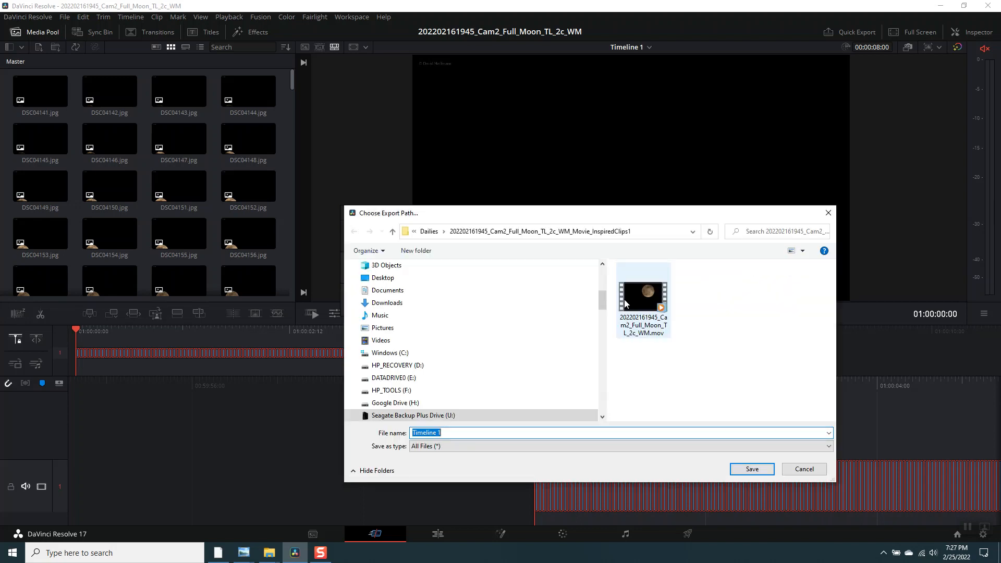
pyautogui.scroll(-1, 505, 313)
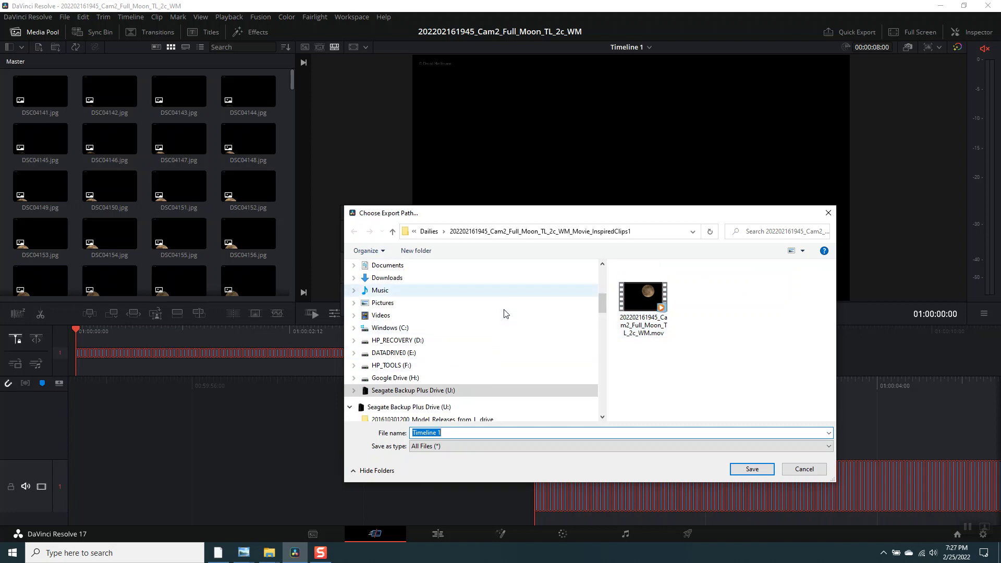
pyautogui.click(355, 379)
pyautogui.click(358, 316)
pyautogui.scroll(-1, 560, 396)
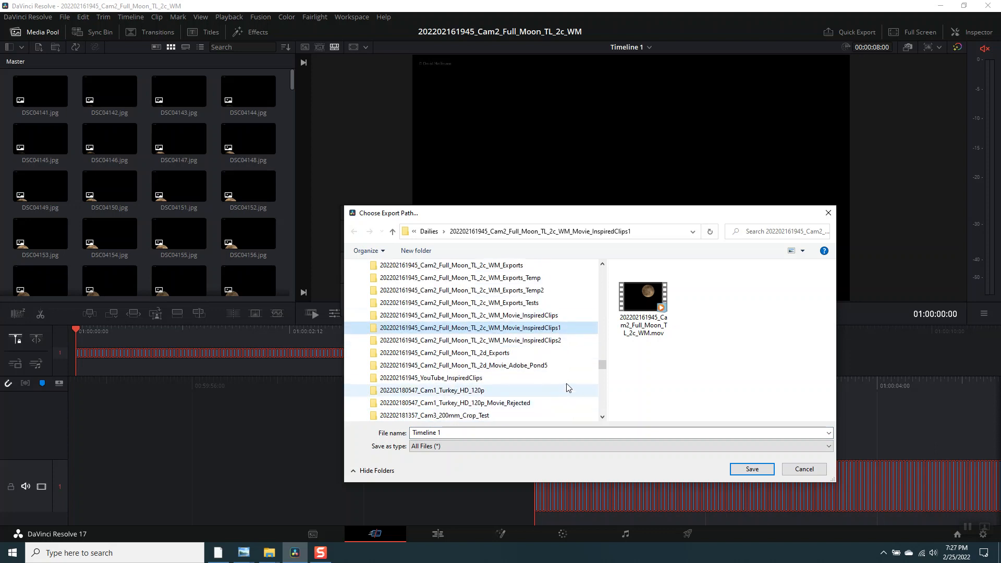
pyautogui.click(547, 318)
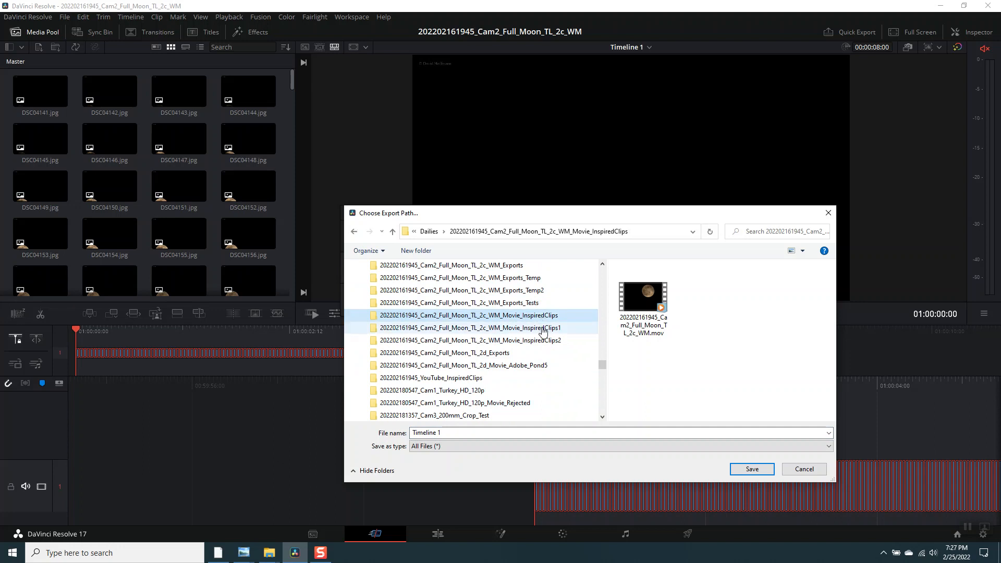
pyautogui.click(542, 330)
pyautogui.click(545, 343)
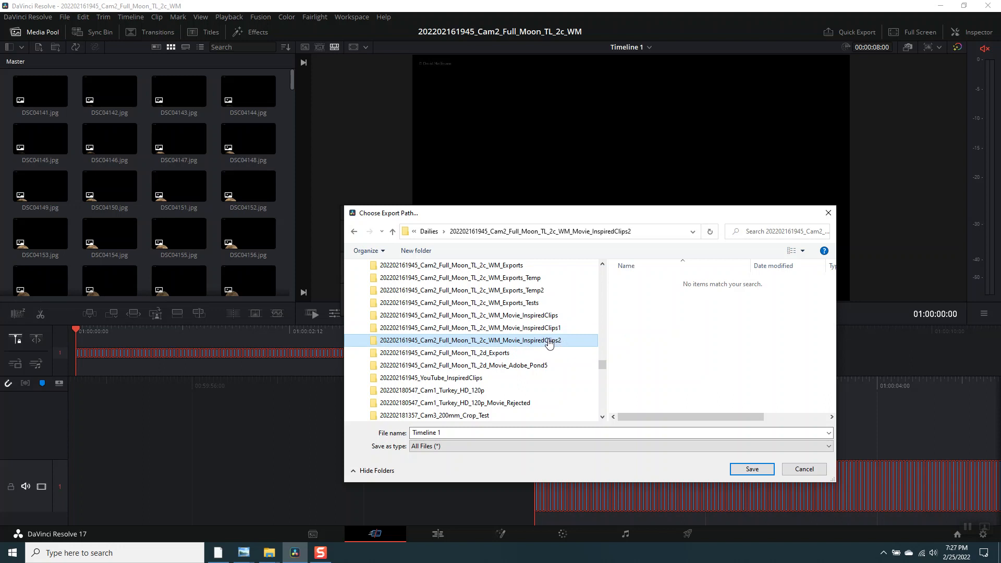
pyautogui.rightClick(489, 344)
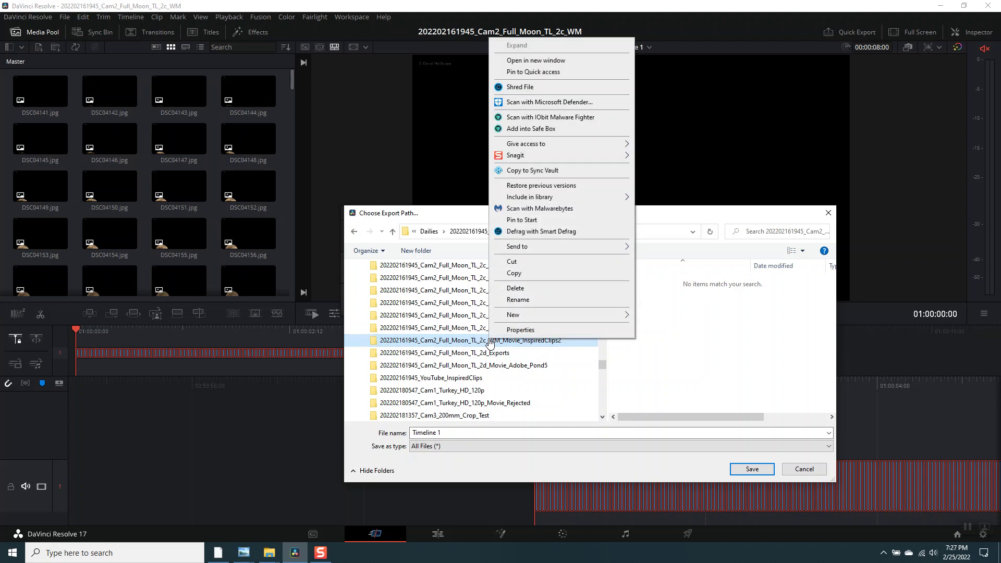
pyautogui.click(520, 303)
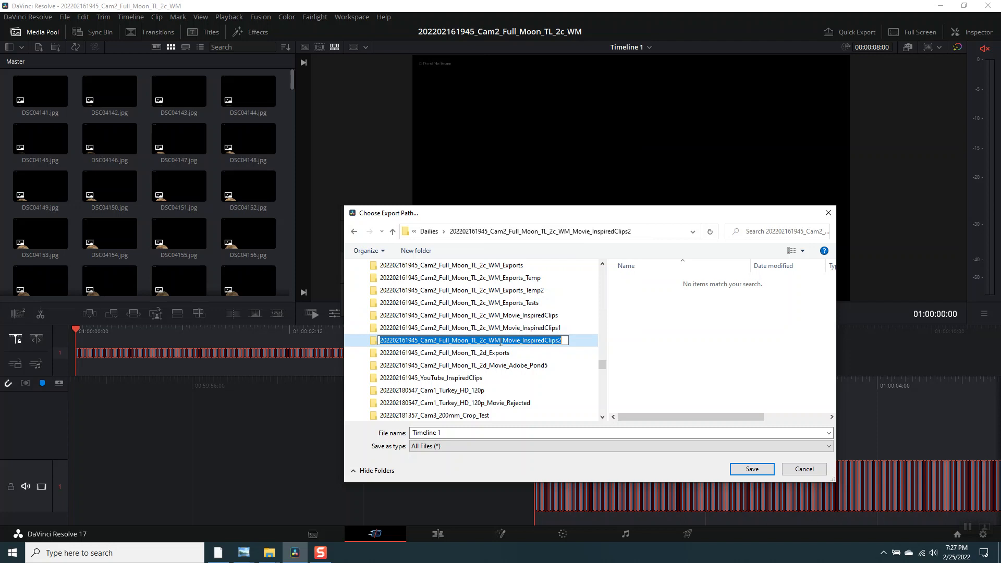
pyautogui.moveTo(502, 340); pyautogui.dragTo(344, 353)
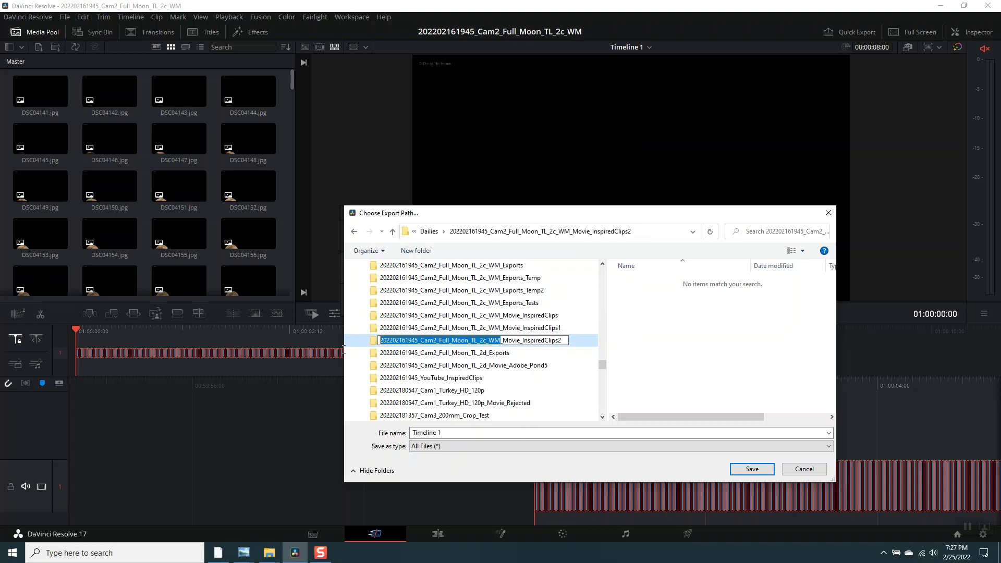
pyautogui.rightClick(444, 340)
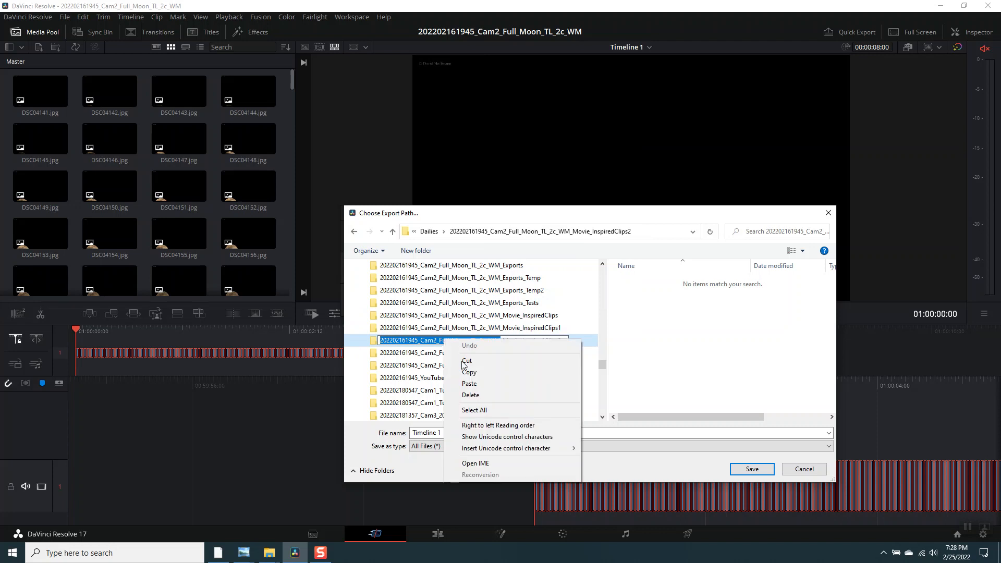
pyautogui.click(469, 372)
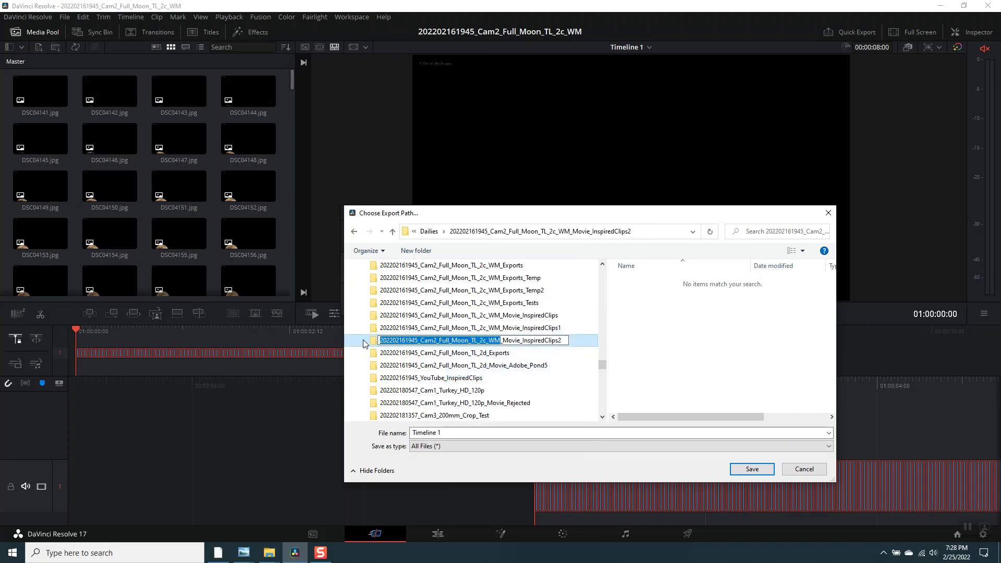
pyautogui.click(373, 345)
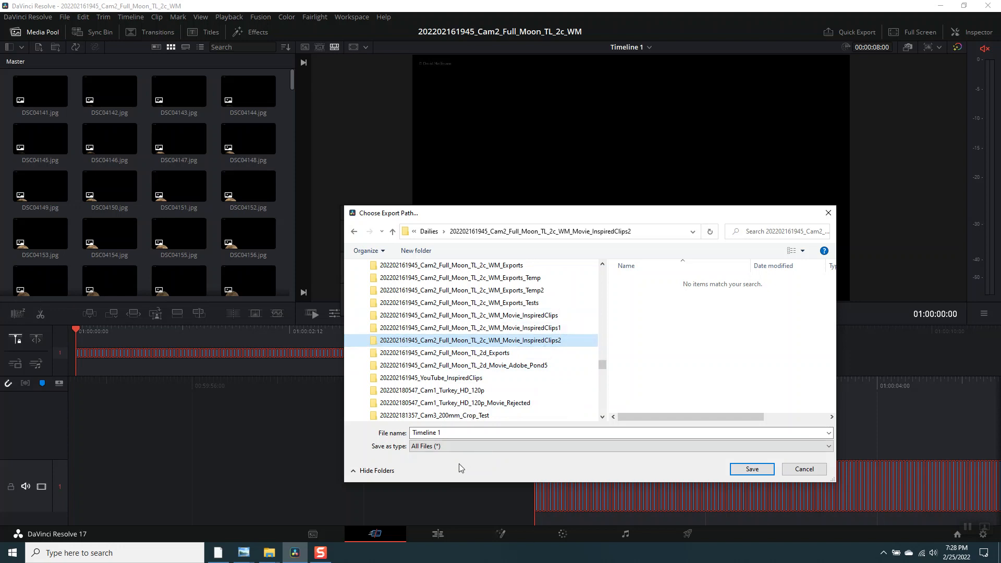
pyautogui.click(484, 433)
pyautogui.rightClick(425, 434)
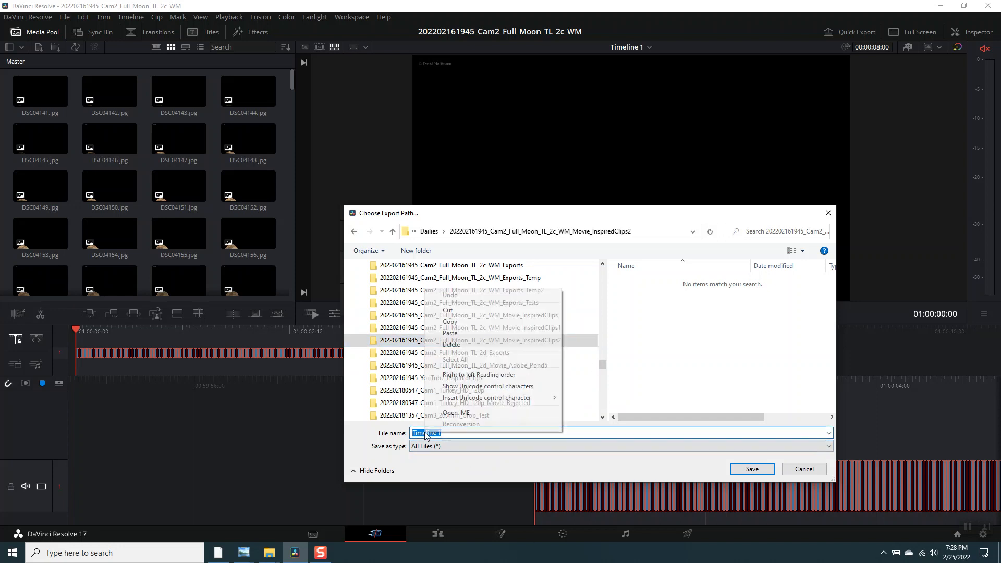
pyautogui.click(463, 334)
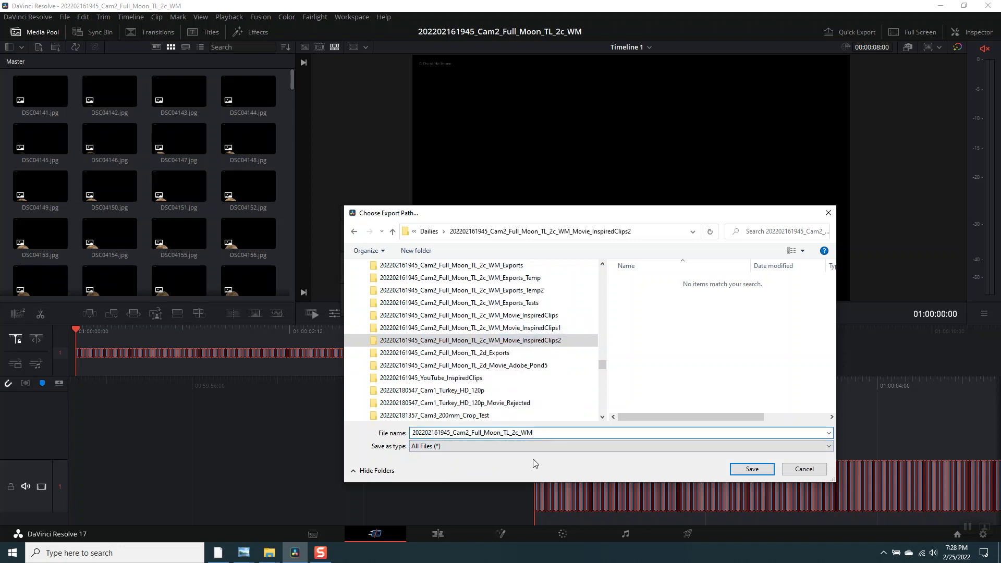
pyautogui.click(752, 470)
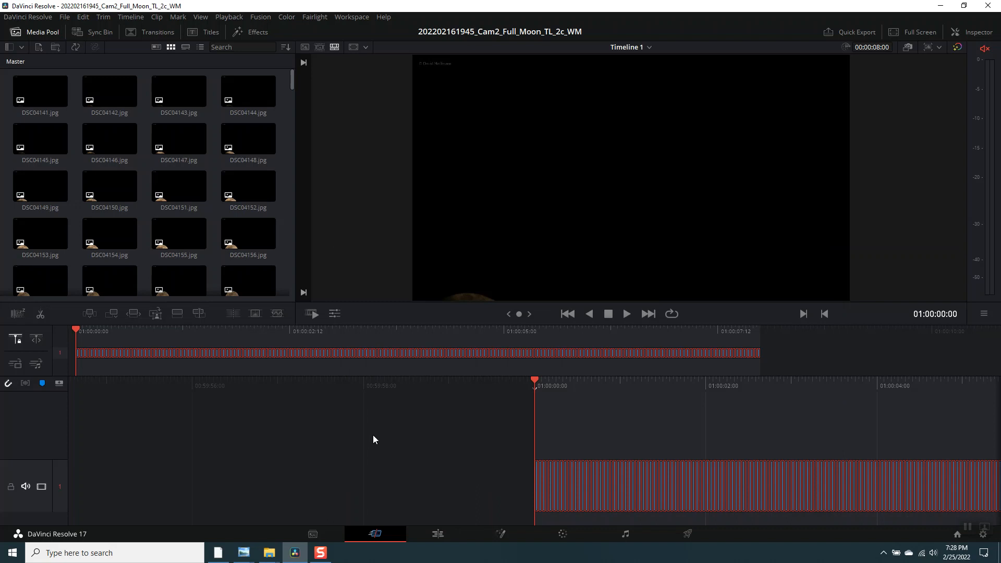
pyautogui.hotkey('ctrl', 's')
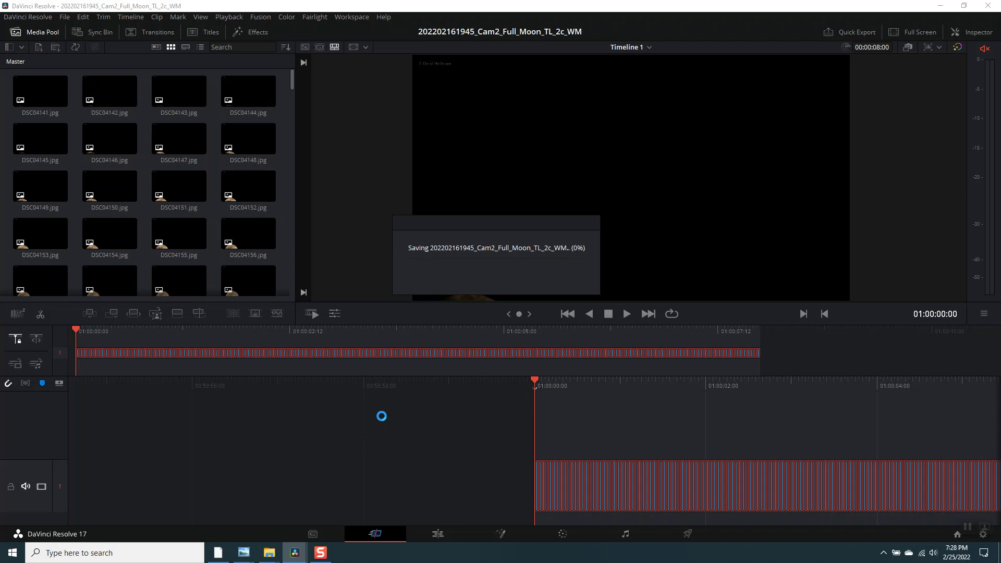
# Step: Switch to File Explorer, open the exported movie from the InspiredClips2 folder and play it twice to check the timelapse
pyautogui.moveTo(272, 559)
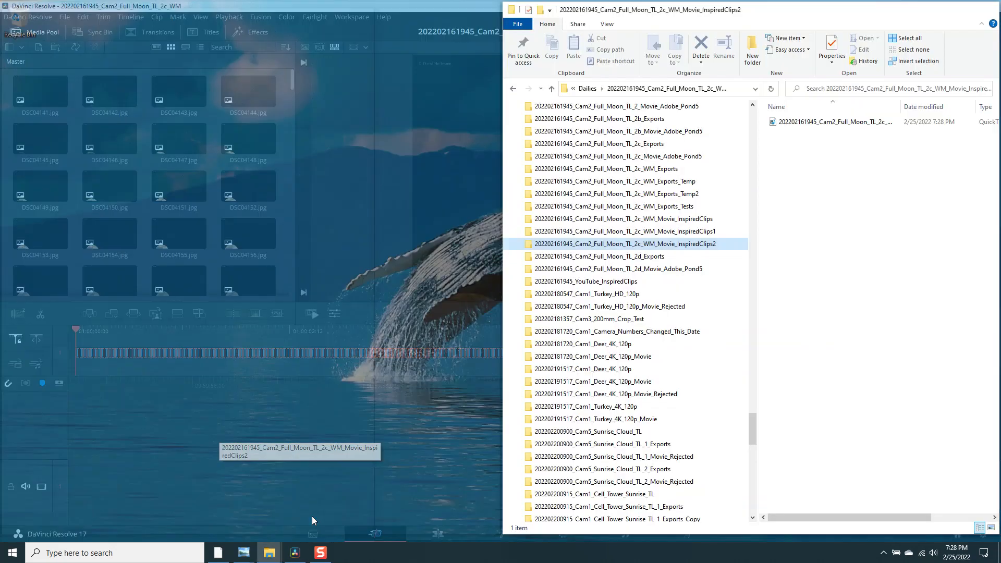
pyautogui.click(312, 516)
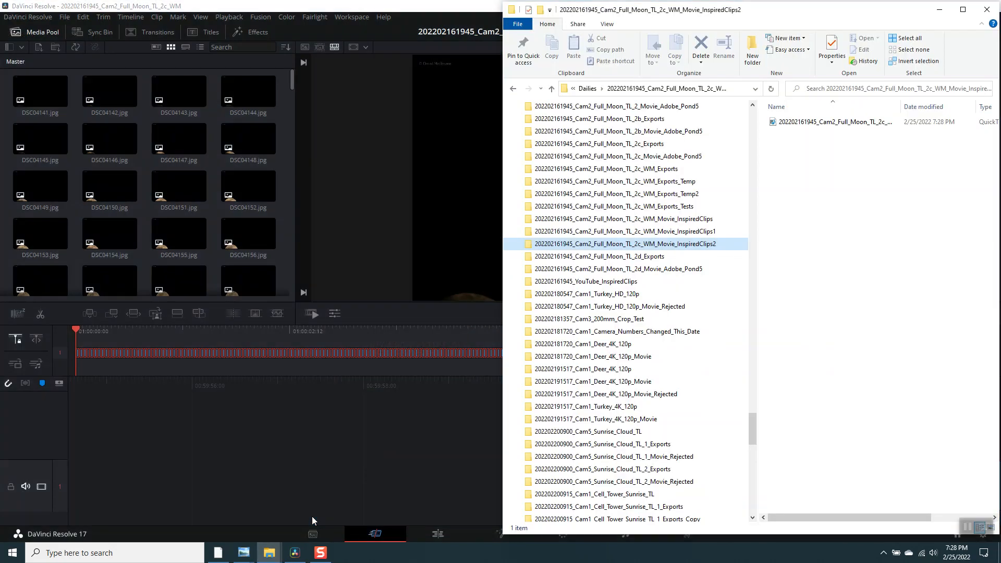
pyautogui.click(795, 124)
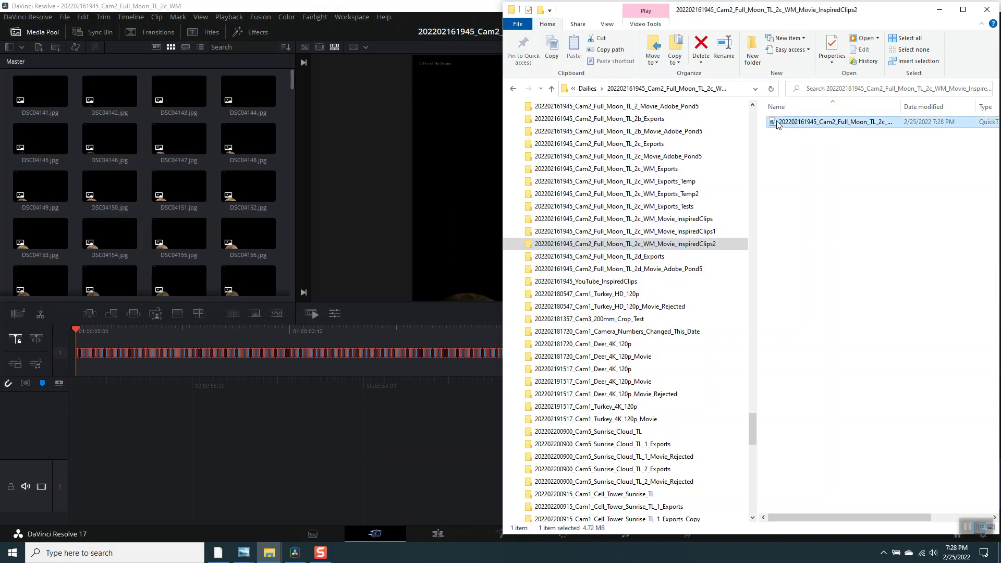
pyautogui.doubleClick(773, 127)
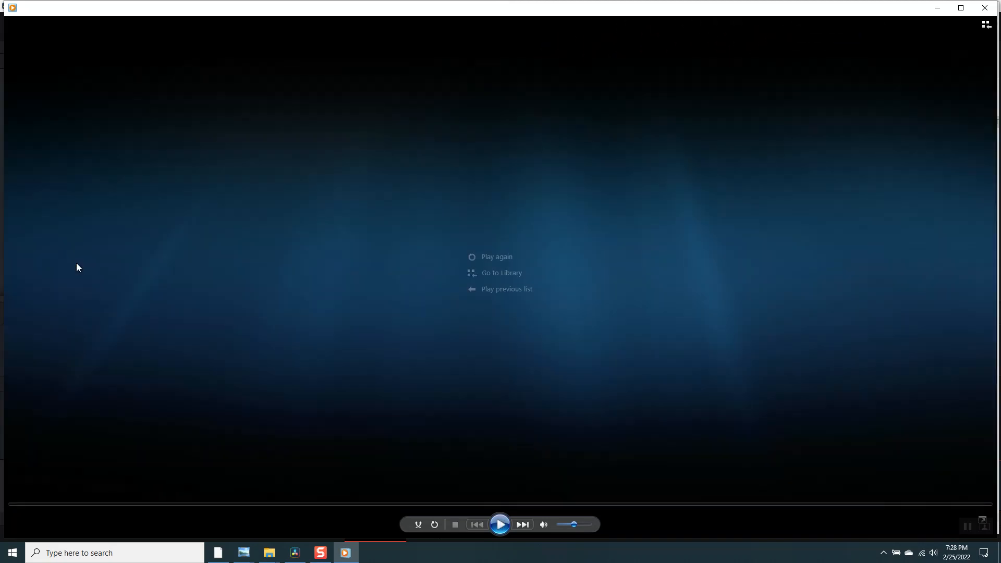
pyautogui.click(506, 258)
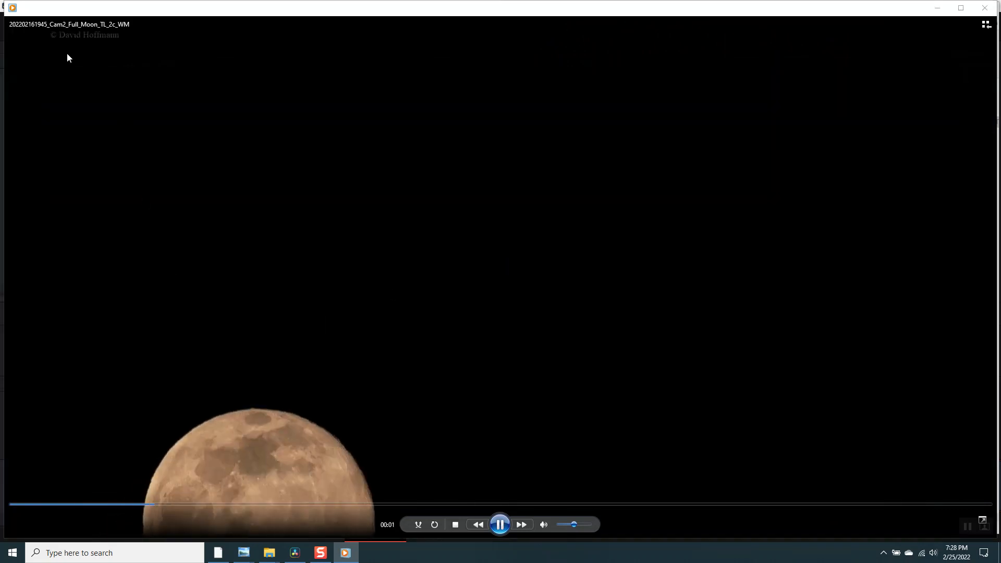